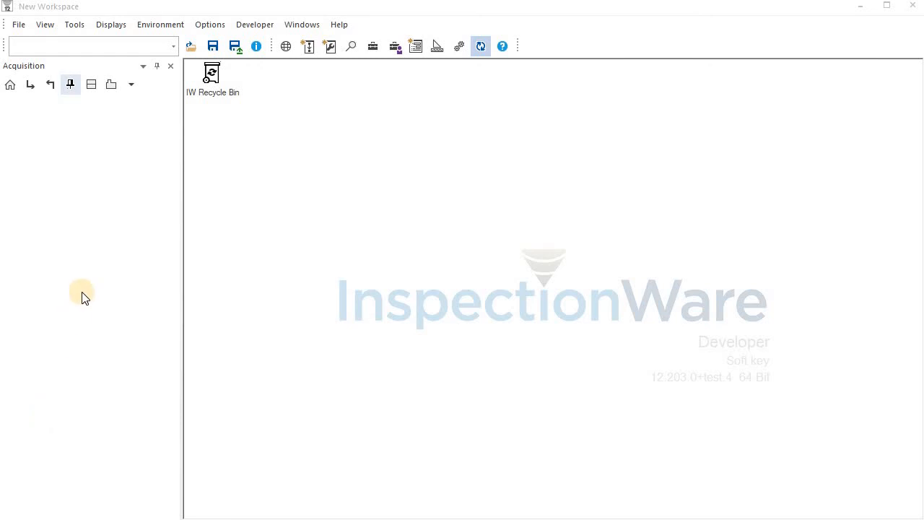
# Step: Add a Simulated A Scans device to the Acquisition manager
pyautogui.rightClick(41, 118)
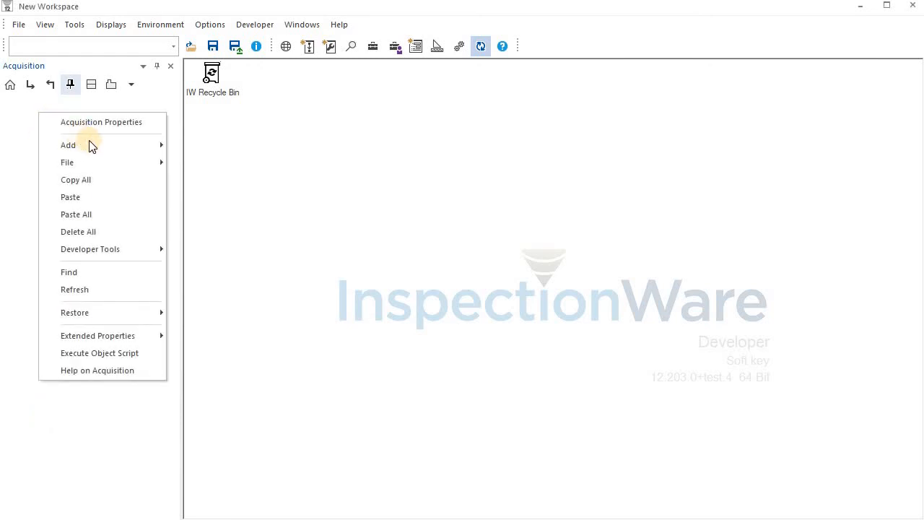
pyautogui.moveTo(106, 145)
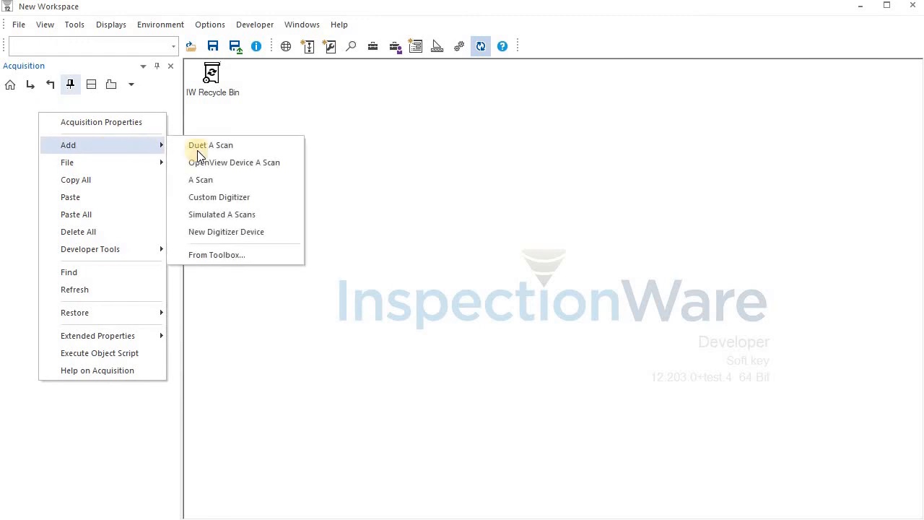
pyautogui.click(248, 214)
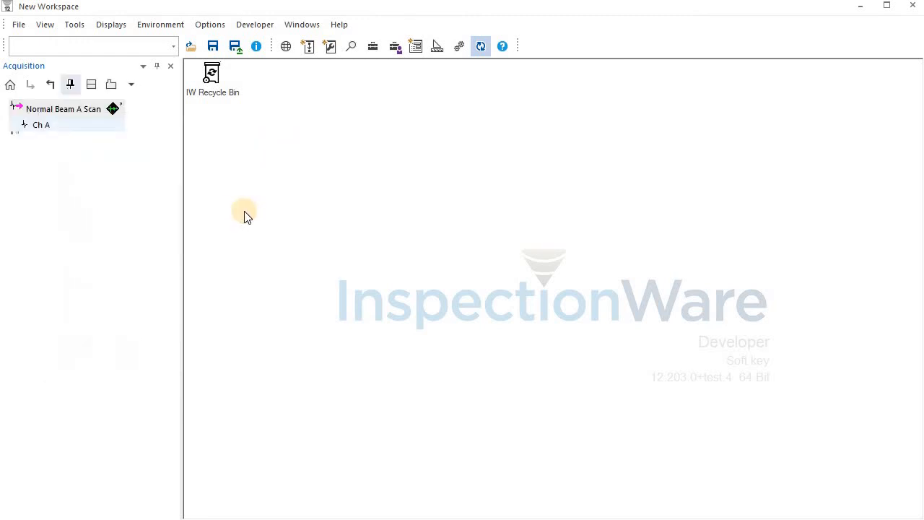
# Step: Set the Normal Beam A Scan's number of Wfm channels to 2
pyautogui.doubleClick(73, 115)
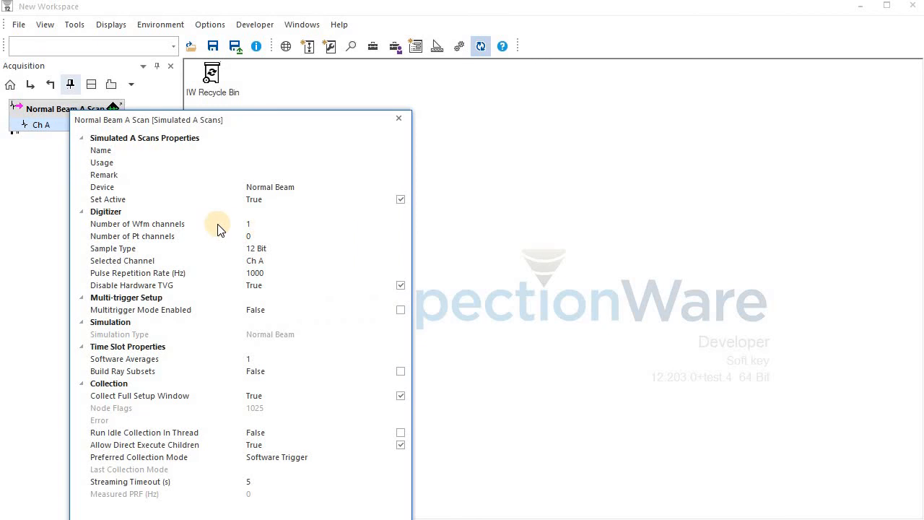
pyautogui.click(220, 229)
pyautogui.write('2')
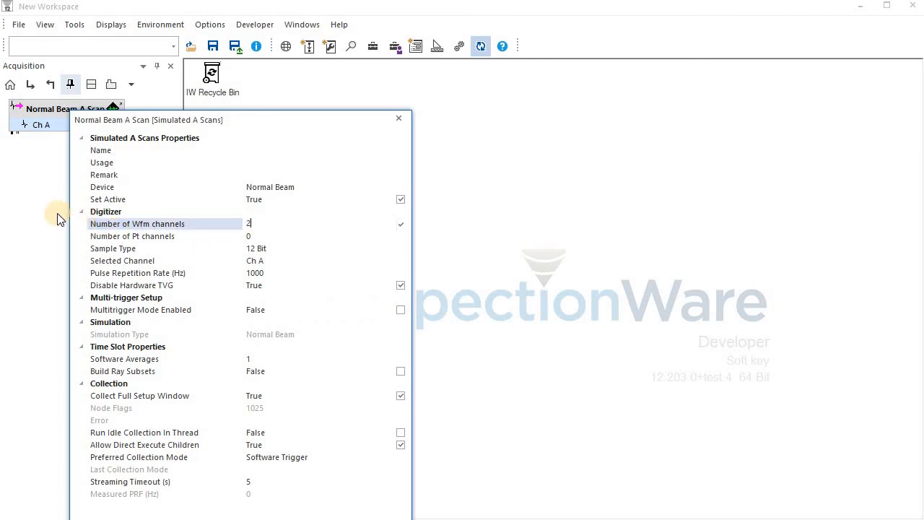
pyautogui.click(62, 213)
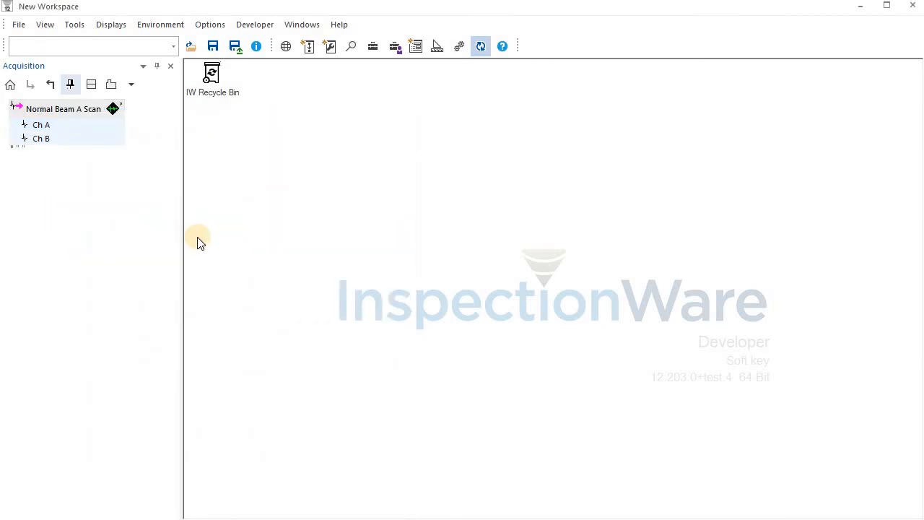
# Step: Add a UT Gate to the Normal Beam A Scan
pyautogui.click(88, 112)
pyautogui.rightClick(183, 137)
pyautogui.moveTo(200, 144)
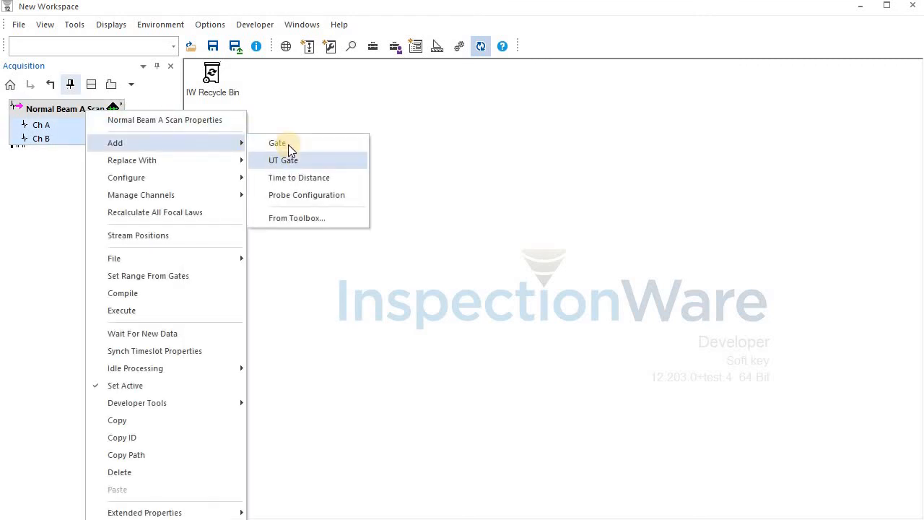
pyautogui.click(276, 160)
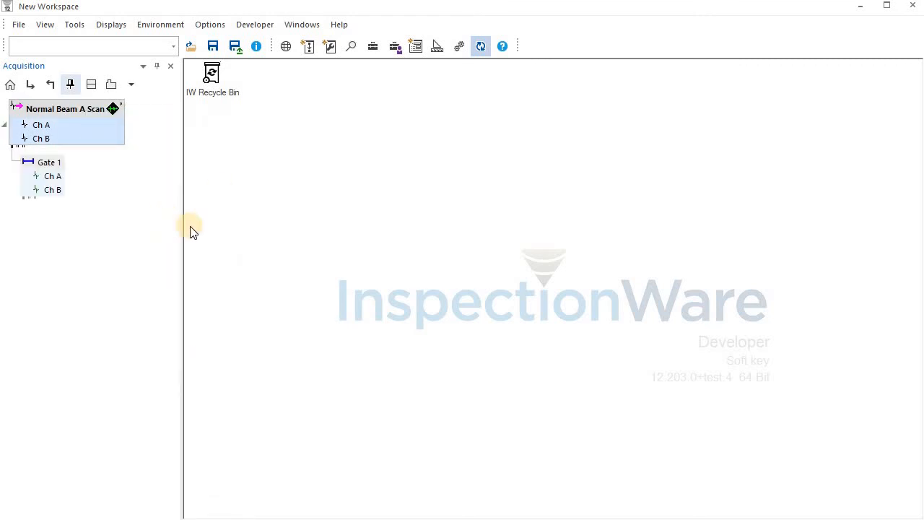
# Step: Display the A scan's Ch A waveform in a new window and shrink that window to fit the workspace
pyautogui.moveTo(47, 127); pyautogui.dragTo(536, 233)
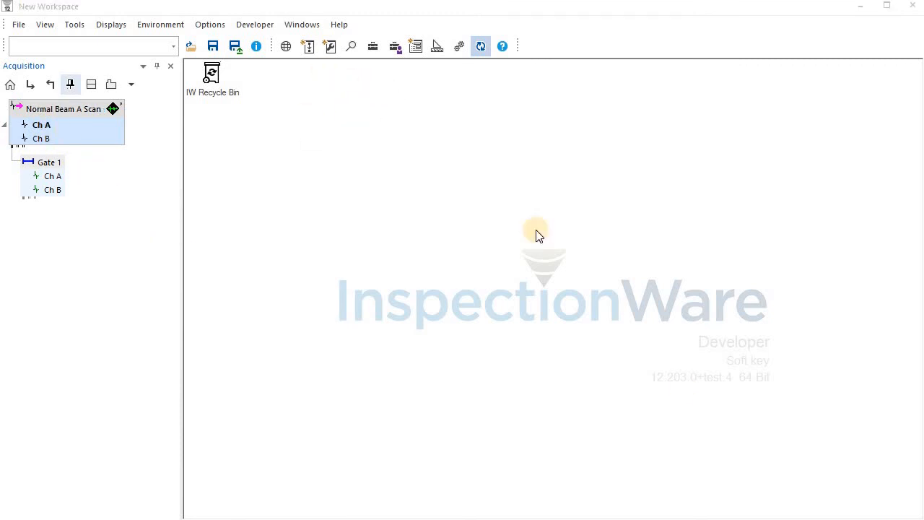
pyautogui.moveTo(902, 519); pyautogui.dragTo(804, 470)
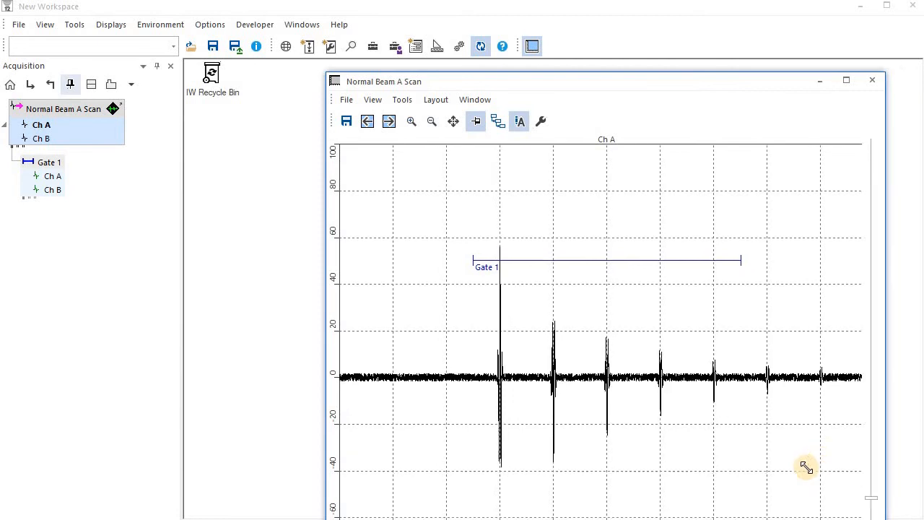
# Step: Split the Normal Beam A Scan window into two stacked panes and display Ch B in the lower one
pyautogui.click(468, 101)
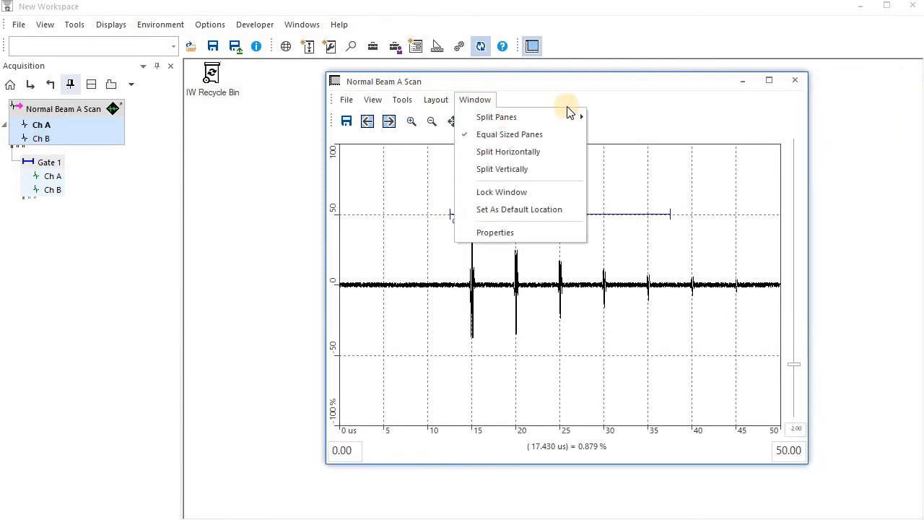
pyautogui.moveTo(586, 118)
pyautogui.click(614, 174)
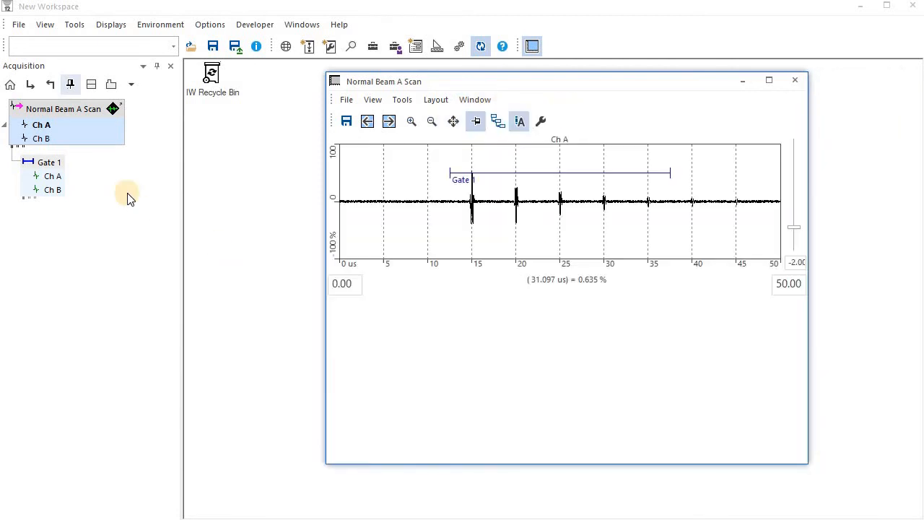
pyautogui.moveTo(453, 392); pyautogui.dragTo(531, 382)
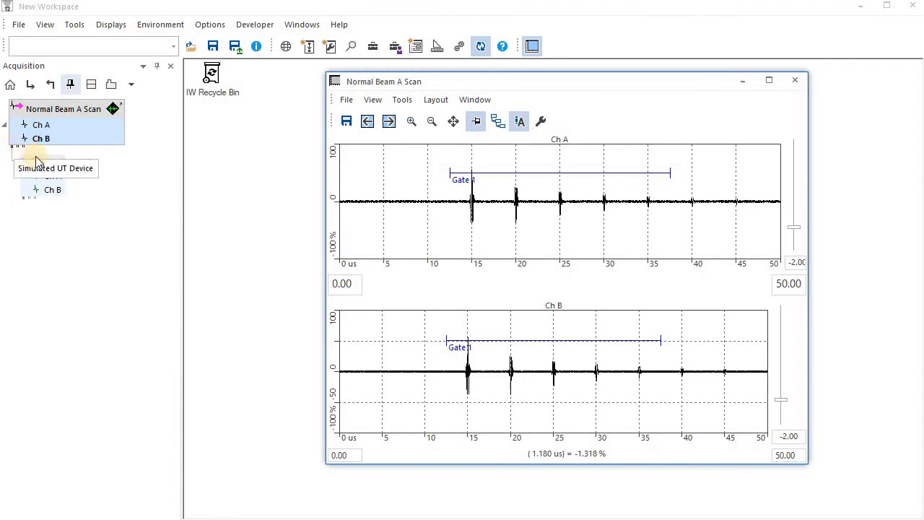
# Step: Reassign Gate 1 to Ch A only, to Ch B only, and back to the whole Normal Beam A Scan
pyautogui.moveTo(43, 164); pyautogui.dragTo(64, 134)
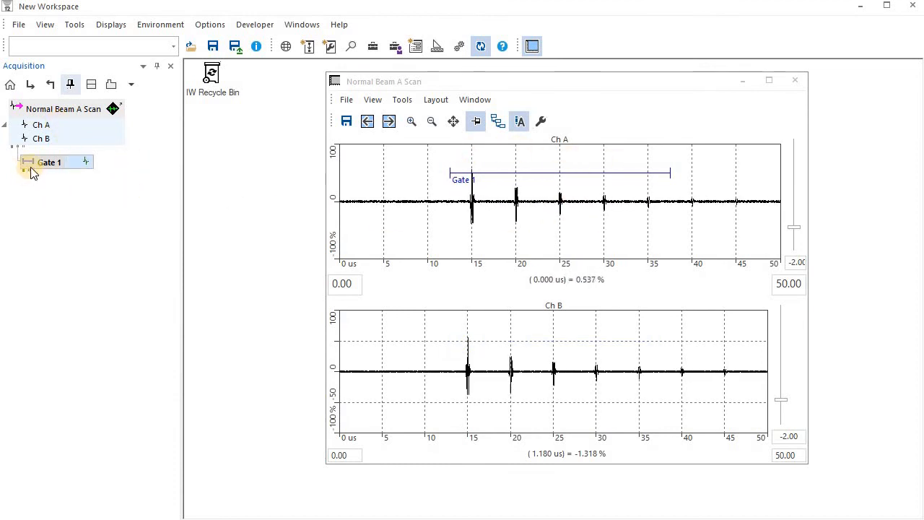
pyautogui.moveTo(24, 161); pyautogui.dragTo(70, 138)
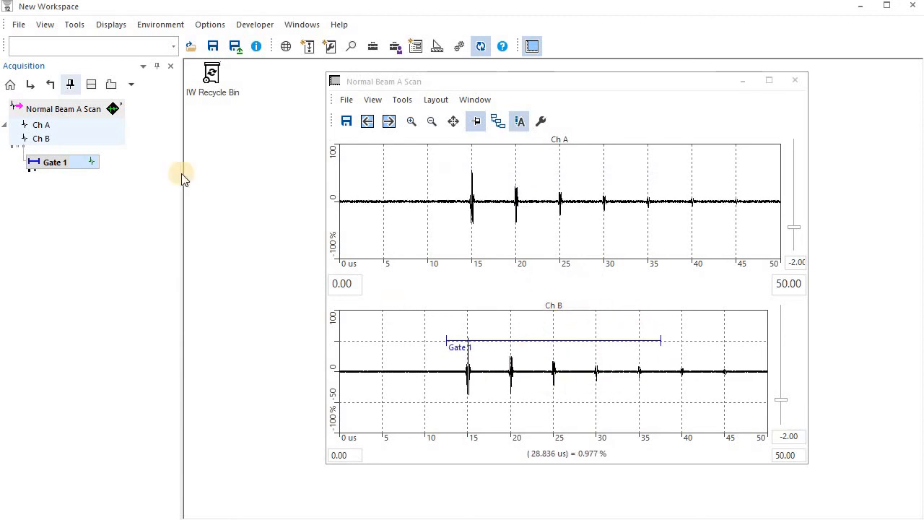
pyautogui.moveTo(60, 161); pyautogui.dragTo(64, 108)
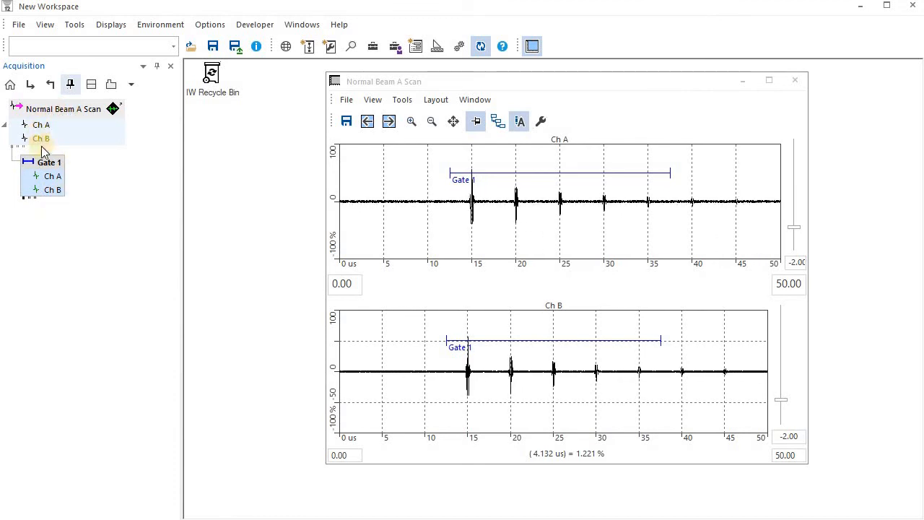
# Step: Add a second gate to the Normal Beam A Scan
pyautogui.click(56, 110)
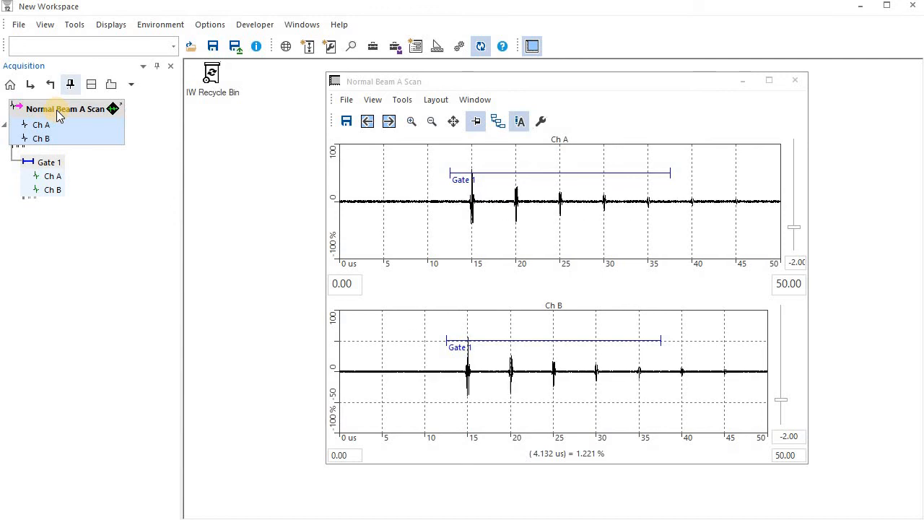
pyautogui.rightClick(59, 115)
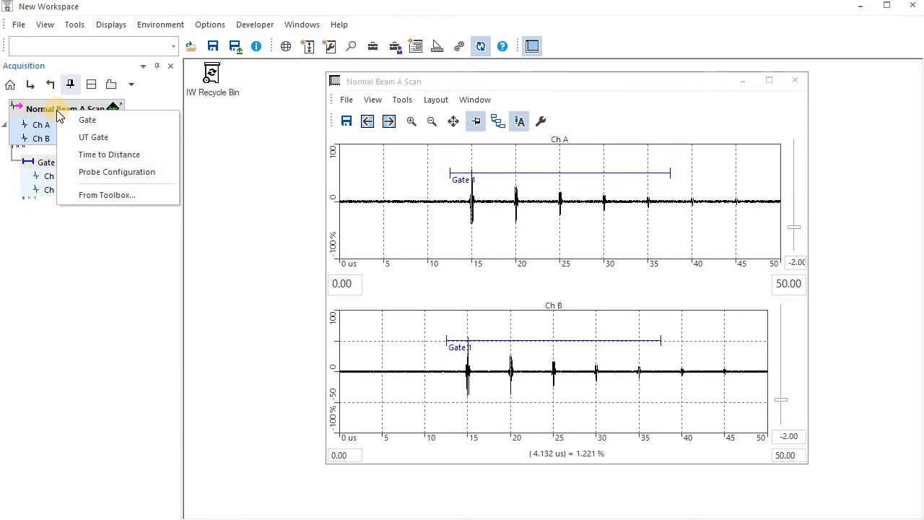
pyautogui.press('Down')
pyautogui.press('Return')
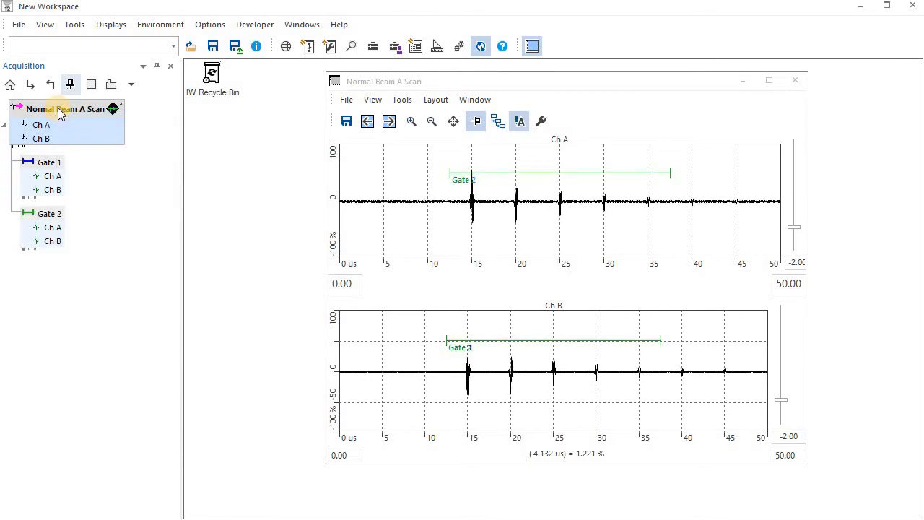
# Step: Move the selection back and forth through the Normal Beam A Scan, Gate 1 and Gate 2 in the acquisition tree
pyautogui.press('Down')
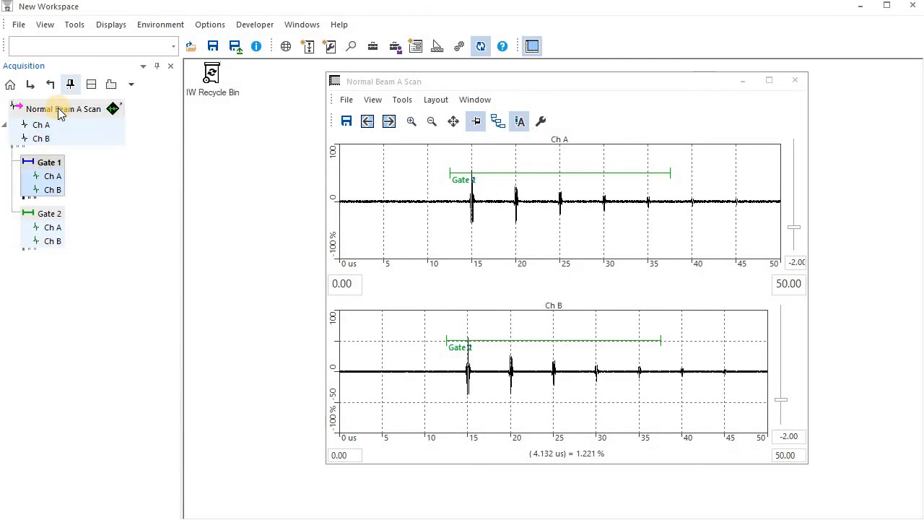
pyautogui.press('Down')
pyautogui.press('Up')
pyautogui.press('Up')
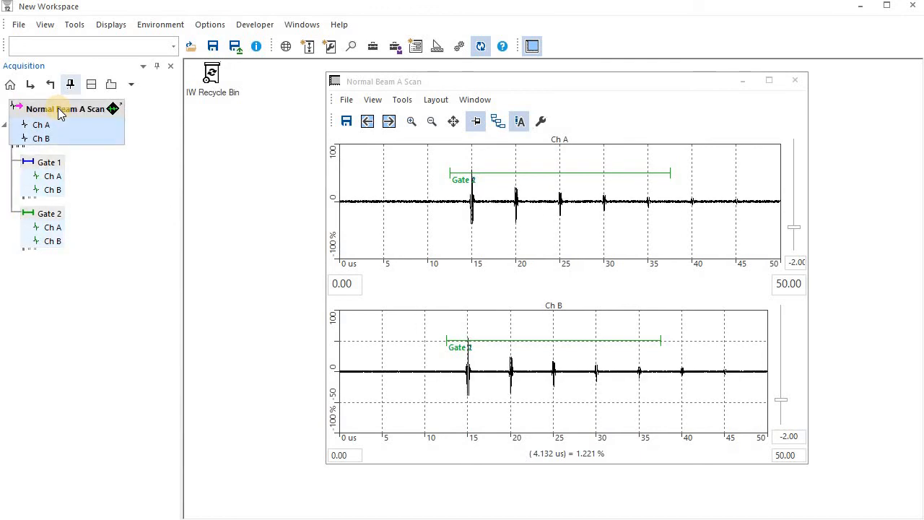
pyautogui.press('Down')
pyautogui.press('Down')
pyautogui.press('Up')
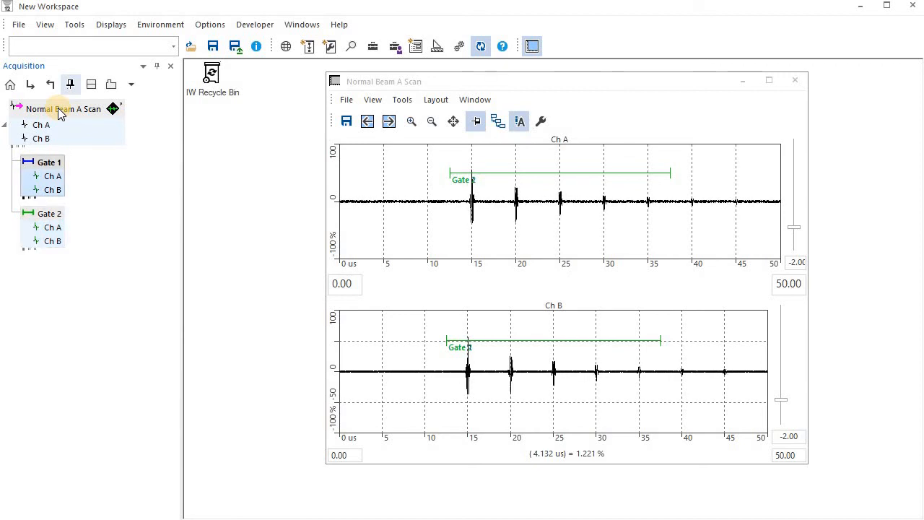
pyautogui.press('Up')
pyautogui.press('Down')
pyautogui.press('Down')
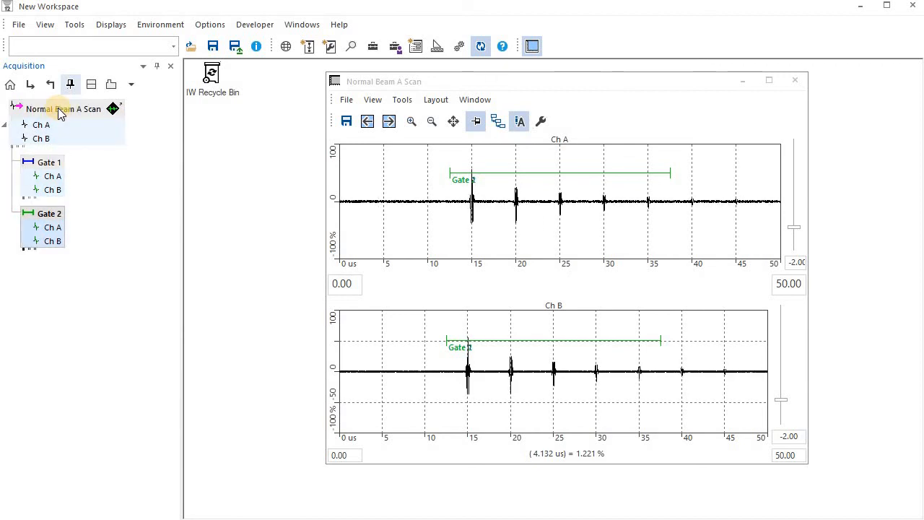
# Step: Reorder Gate 1 below Gate 2 in the acquisition tree and return it above Gate 2
pyautogui.press('Up')
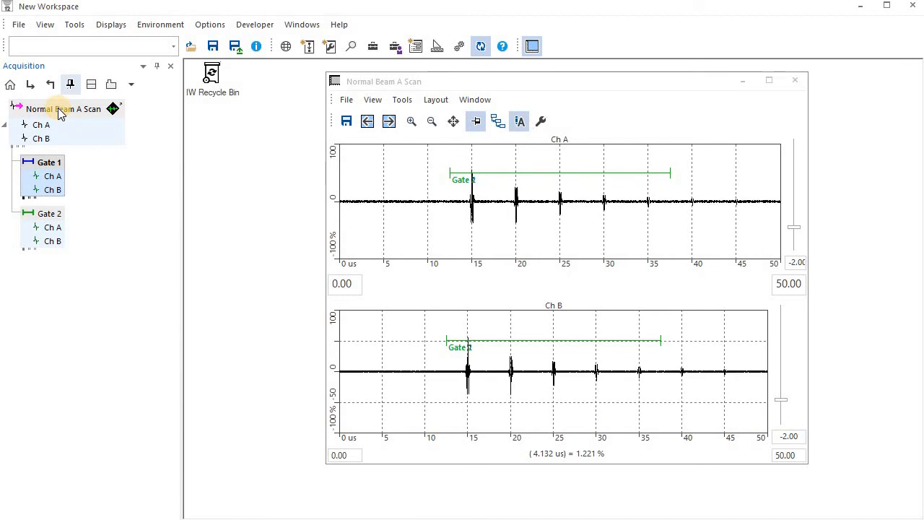
pyautogui.hotkey('ctrl', 'Down')
pyautogui.hotkey('ctrl', 'Up')
pyautogui.hotkey('ctrl', 'Down')
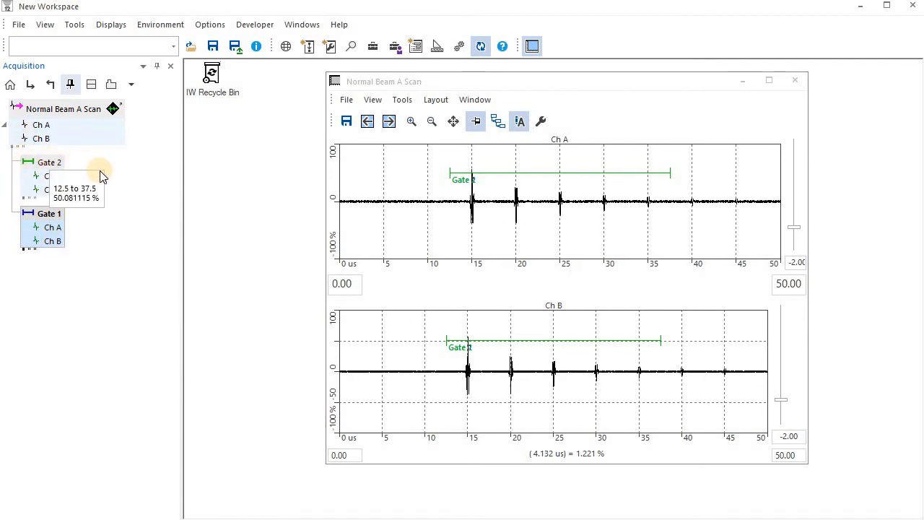
pyautogui.click(52, 219)
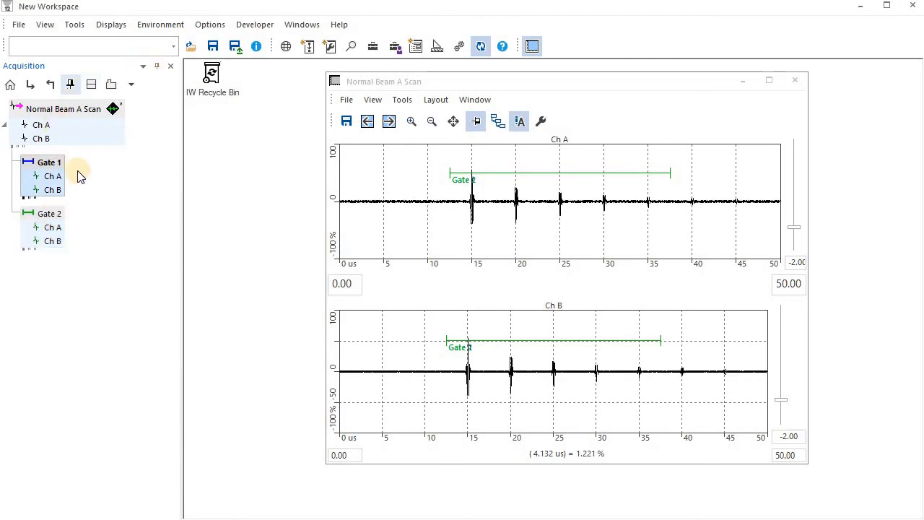
# Step: Scope out to the list of managers and reopen the Acquisition manager
pyautogui.click(50, 85)
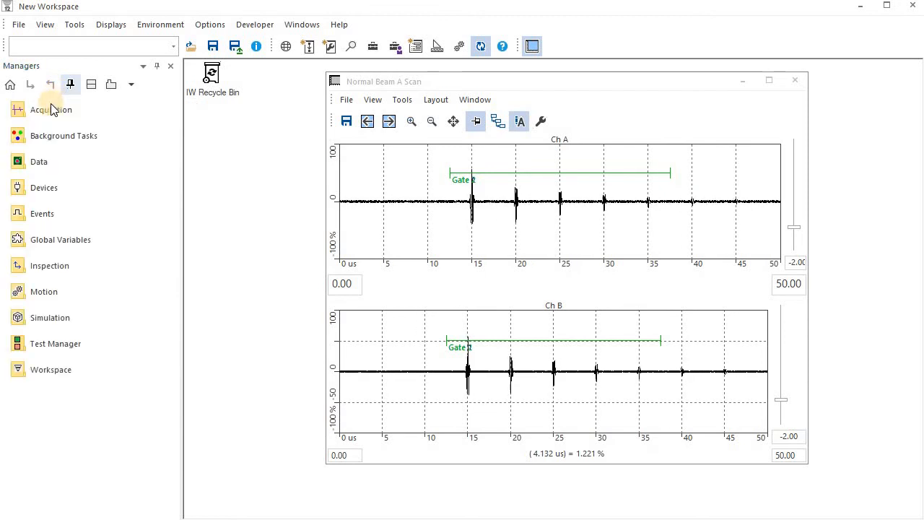
pyautogui.click(40, 112)
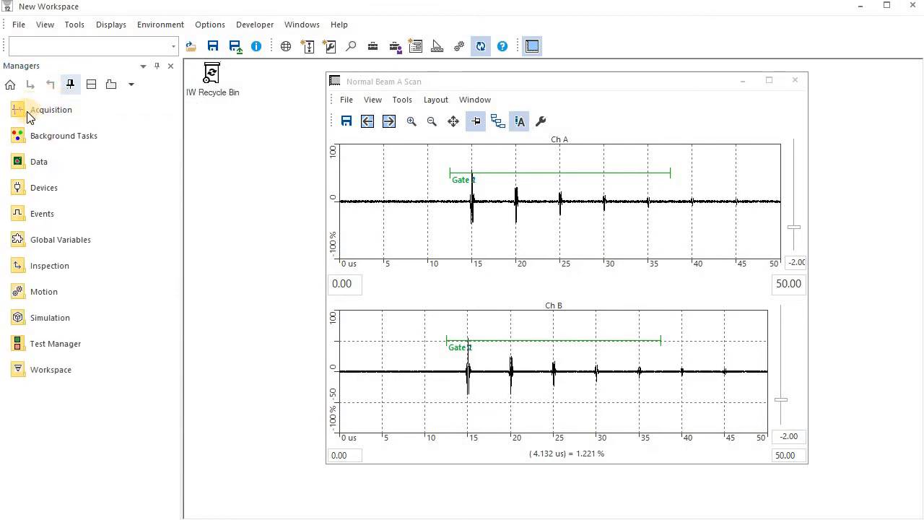
pyautogui.doubleClick(47, 114)
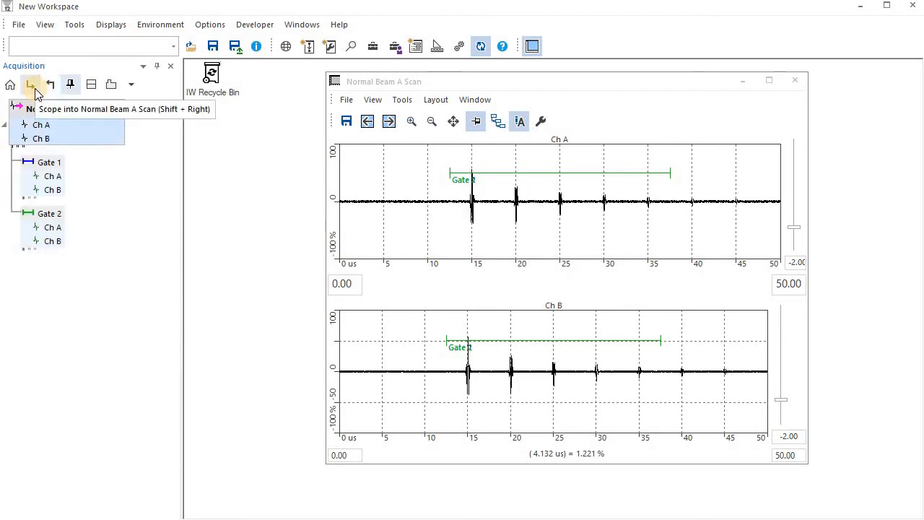
# Step: Scope into the Normal Beam A Scan and its Gate 1, and scope back out to Acquisition
pyautogui.click(35, 90)
pyautogui.click(32, 88)
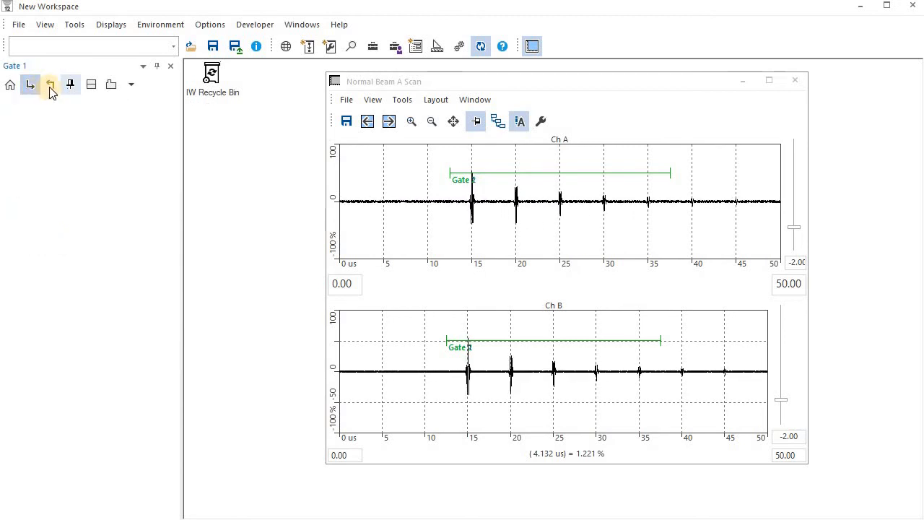
pyautogui.click(50, 88)
pyautogui.click(51, 88)
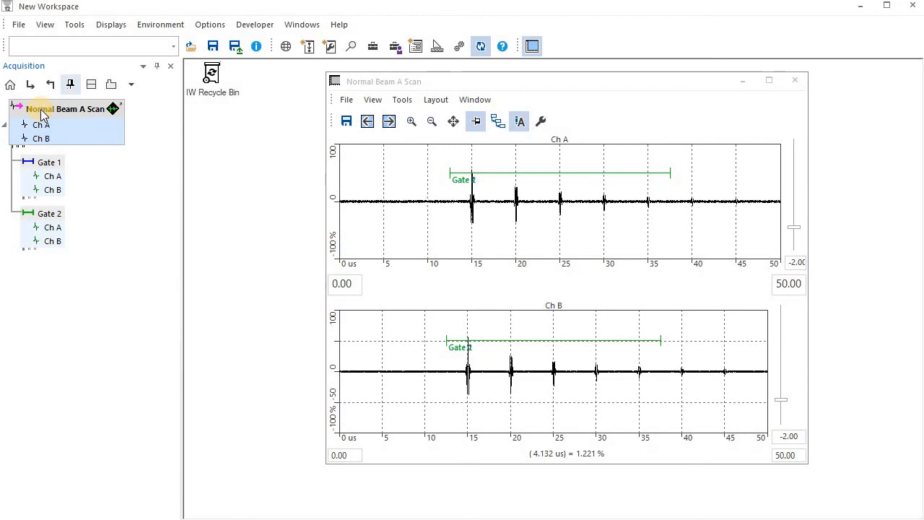
# Step: Repeatedly open the contents of the Normal Beam A Scan and return to the Acquisition level
pyautogui.doubleClick(41, 115)
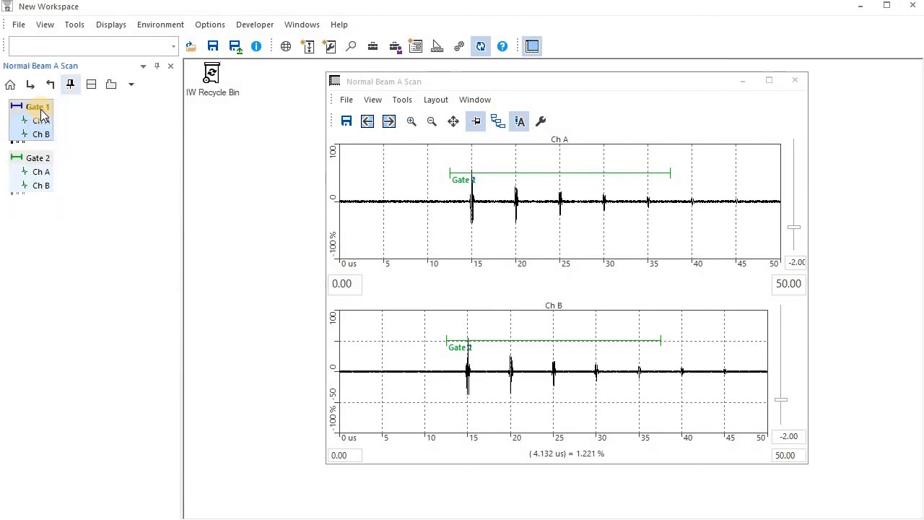
pyautogui.doubleClick(40, 110)
pyautogui.doubleClick(40, 111)
pyautogui.doubleClick(40, 111)
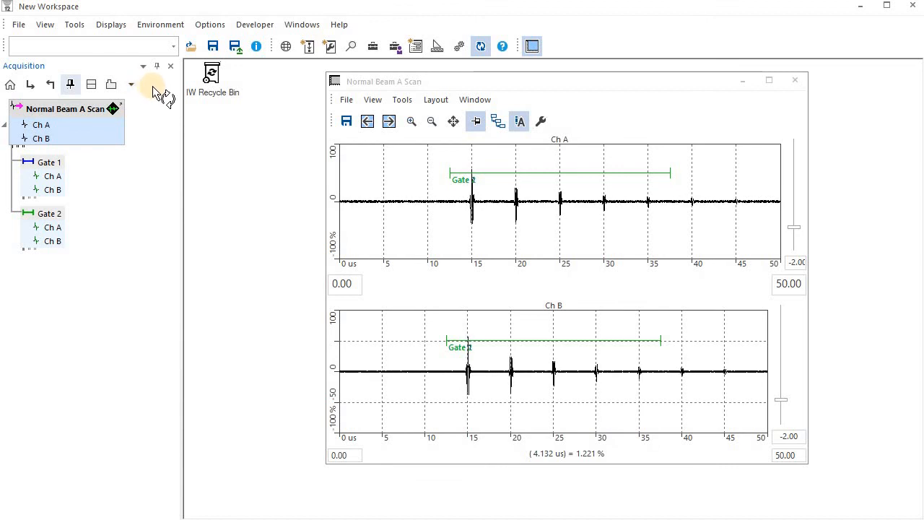
pyautogui.press('Return')
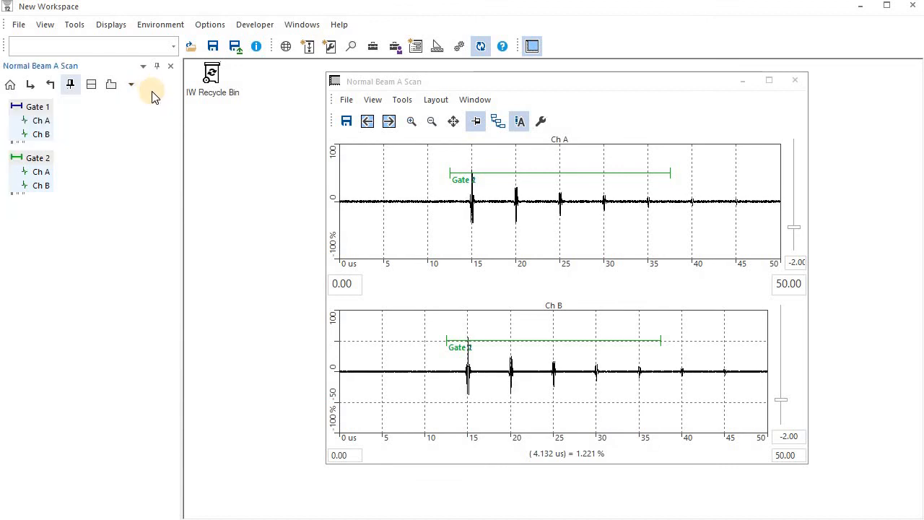
pyautogui.click(54, 86)
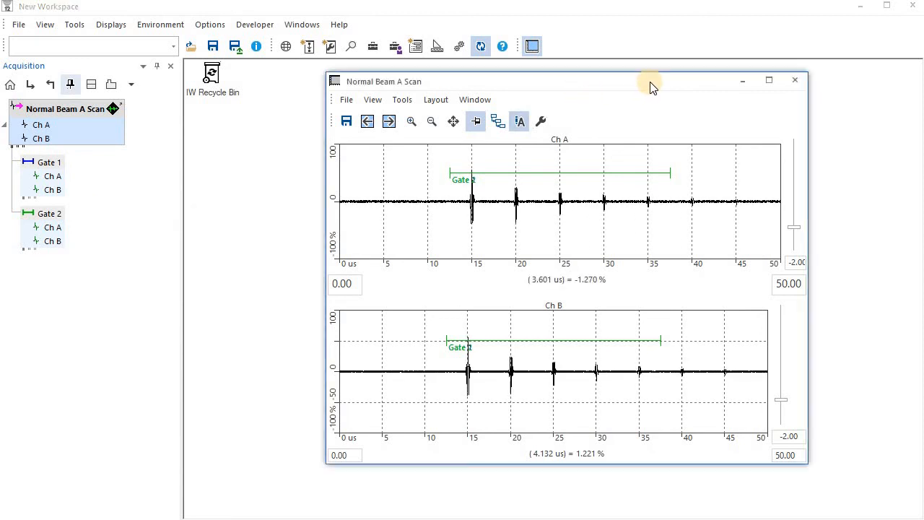
# Step: Open a second managers view beside Acquisition, scoped into Global Variables, and add a Variables object to it
pyautogui.moveTo(585, 77); pyautogui.dragTo(678, 58)
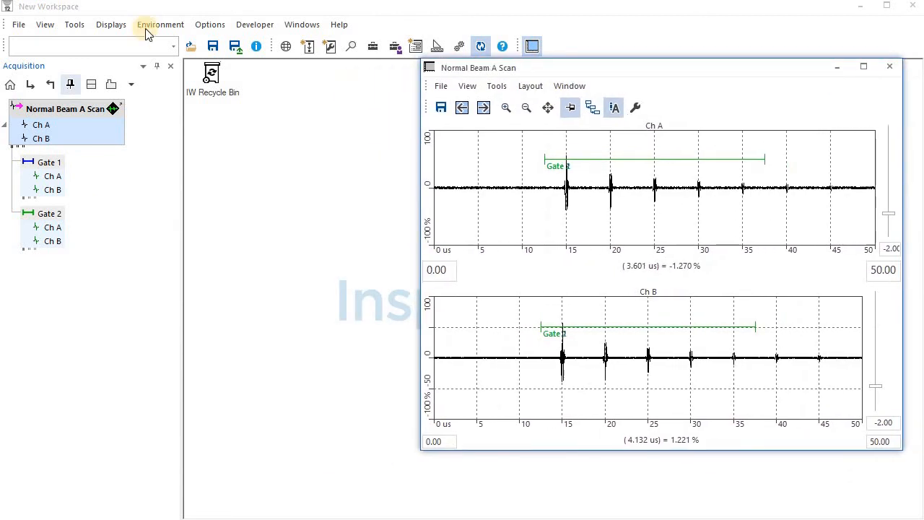
pyautogui.click(47, 26)
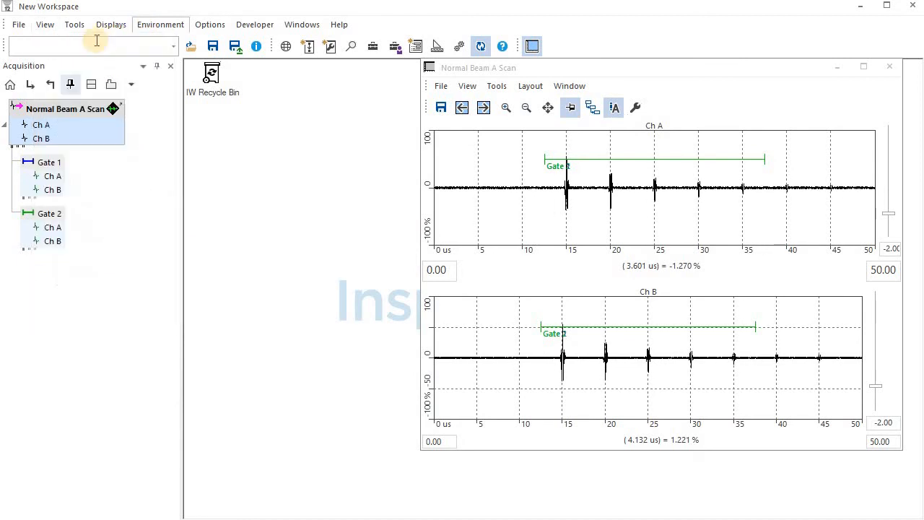
pyautogui.click(51, 39)
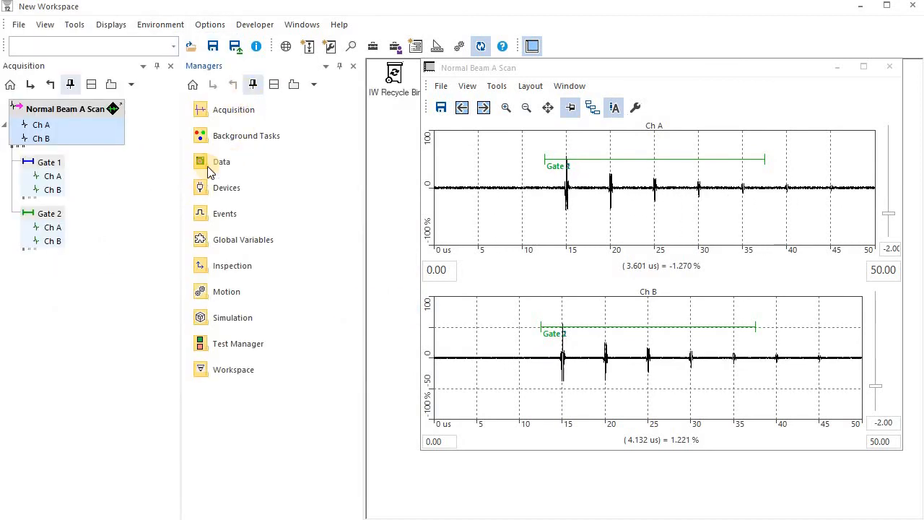
pyautogui.click(207, 166)
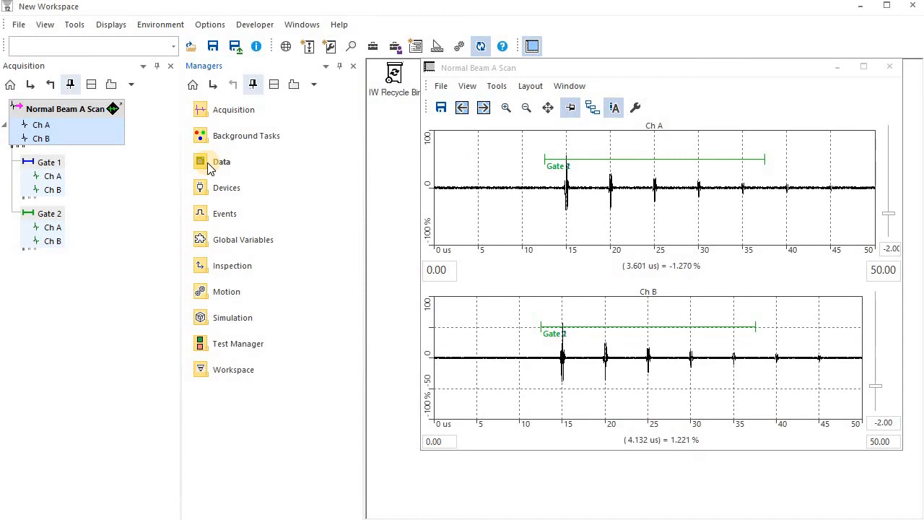
pyautogui.click(229, 244)
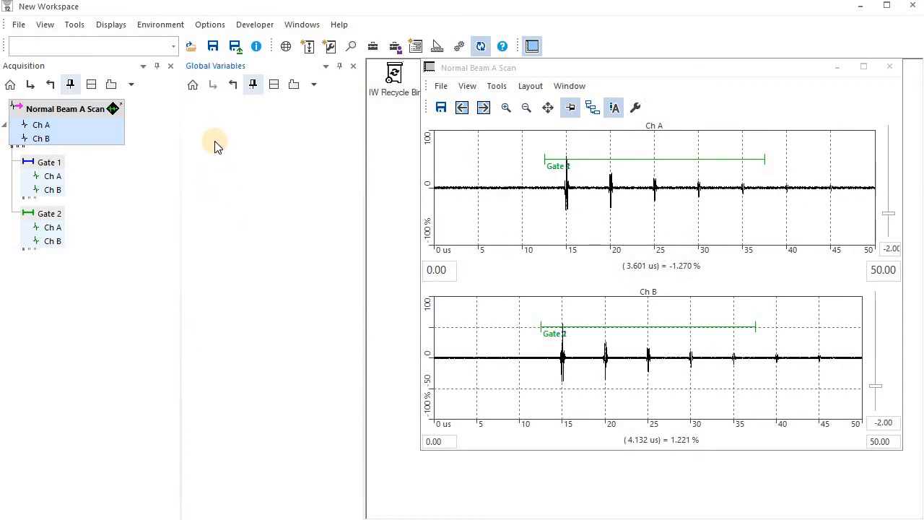
pyautogui.rightClick(215, 142)
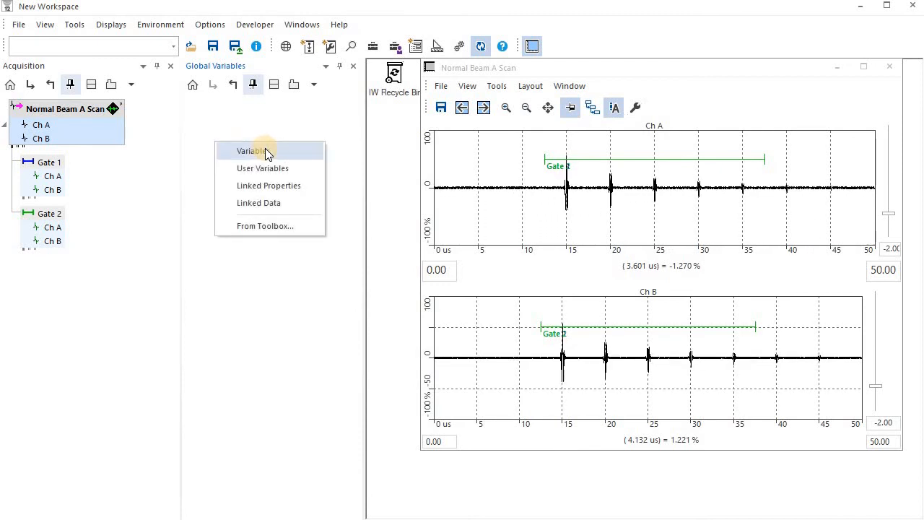
pyautogui.click(265, 150)
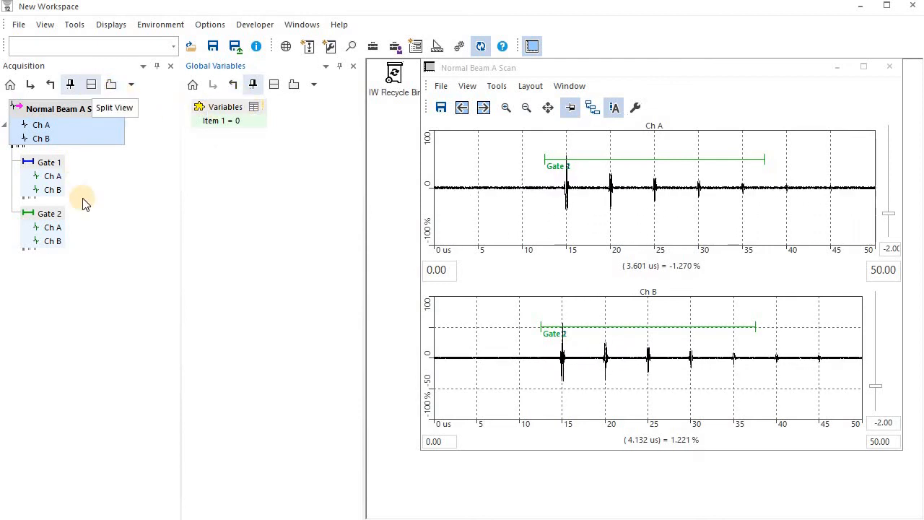
# Step: Try the split and tabbed arrangements for an additional Managers view, and dock it below the Global Variables view
pyautogui.click(92, 85)
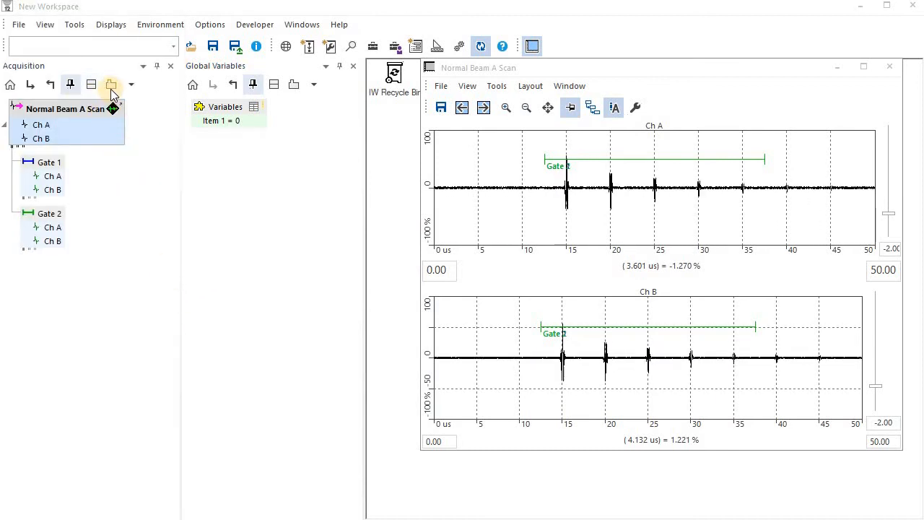
pyautogui.click(111, 85)
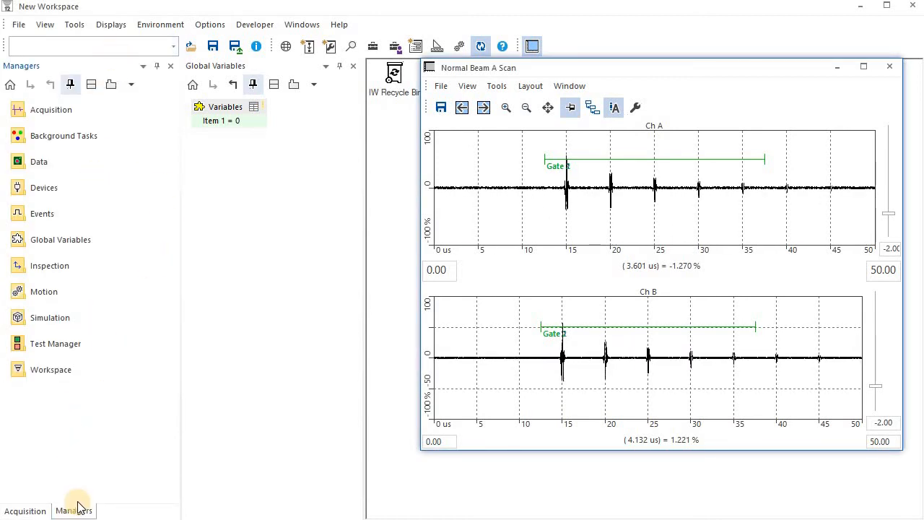
pyautogui.moveTo(273, 225); pyautogui.dragTo(271, 288)
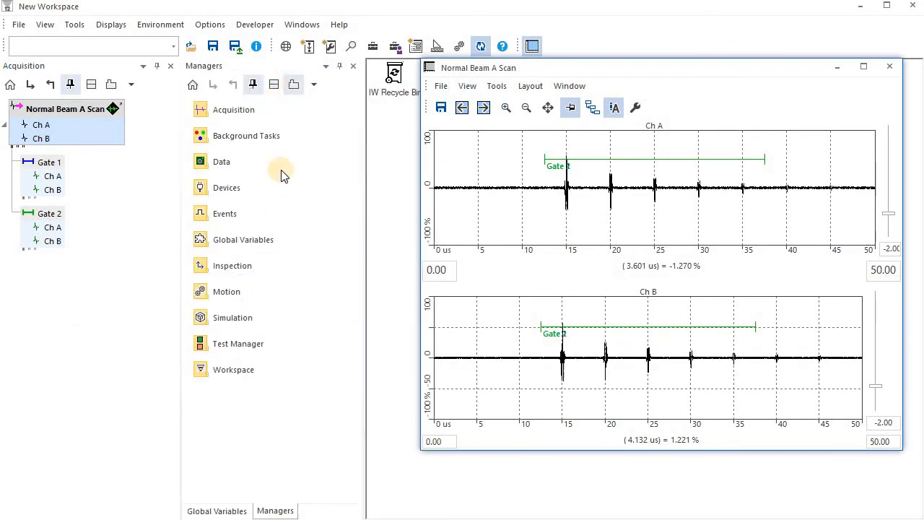
pyautogui.moveTo(275, 510); pyautogui.dragTo(292, 332)
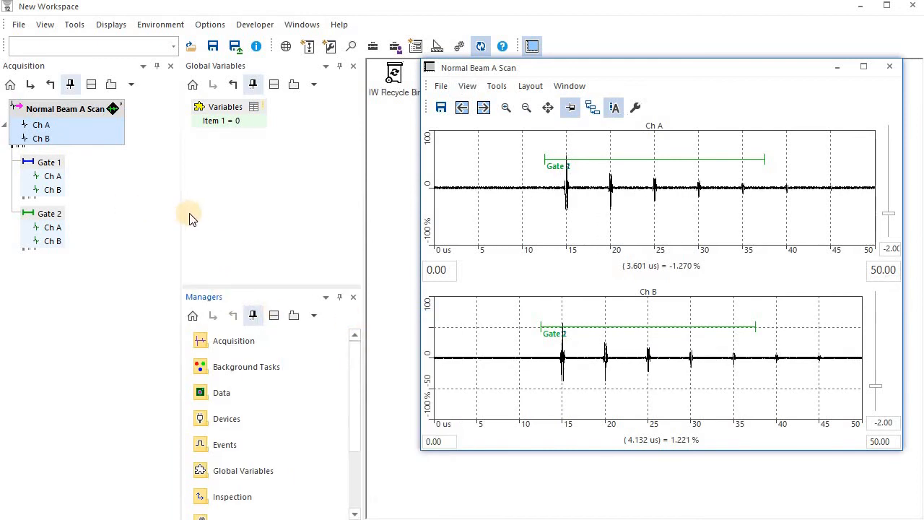
# Step: Close the two extra manager views and dock a new Properties view beside the Acquisition view
pyautogui.click(353, 66)
pyautogui.click(354, 67)
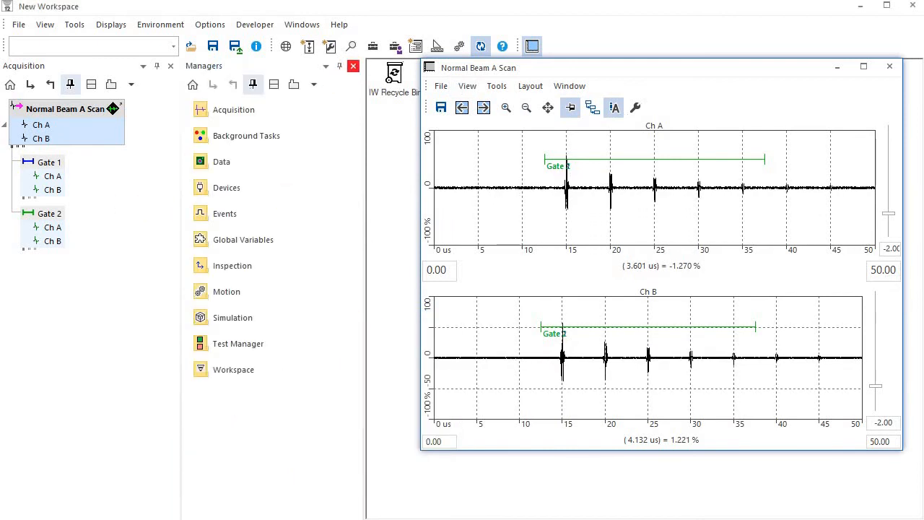
pyautogui.click(47, 28)
pyautogui.click(46, 27)
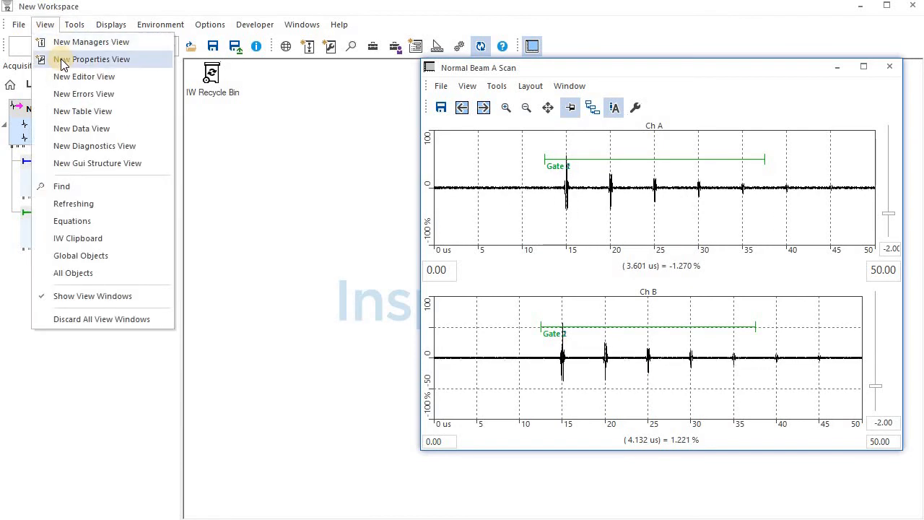
pyautogui.click(62, 60)
pyautogui.moveTo(586, 70); pyautogui.dragTo(527, 194)
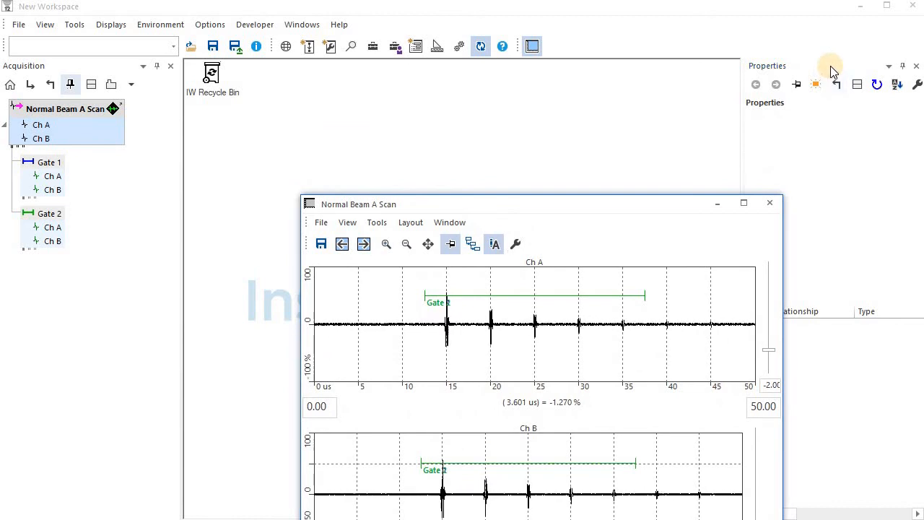
pyautogui.moveTo(798, 73); pyautogui.dragTo(505, 233)
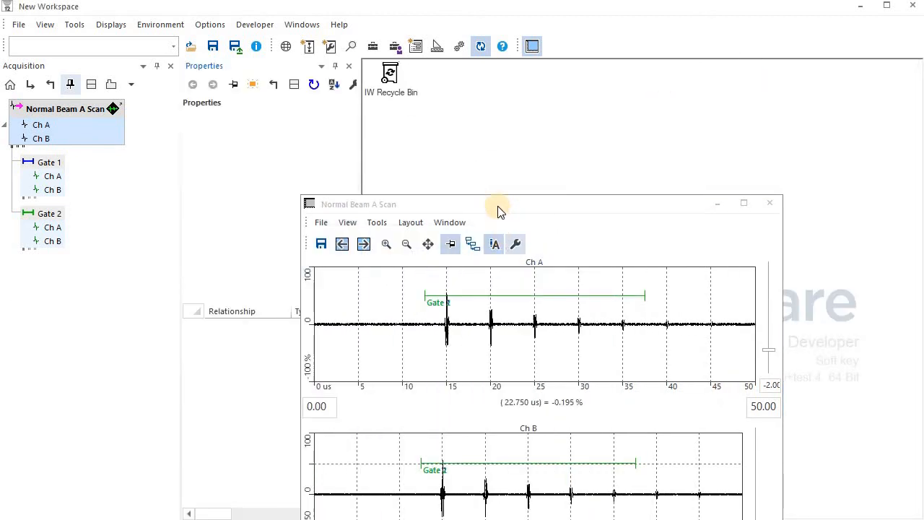
# Step: Examine the properties of the Normal Beam A Scan, Gate 1 and Gate 2, giving the property list more height
pyautogui.click(37, 108)
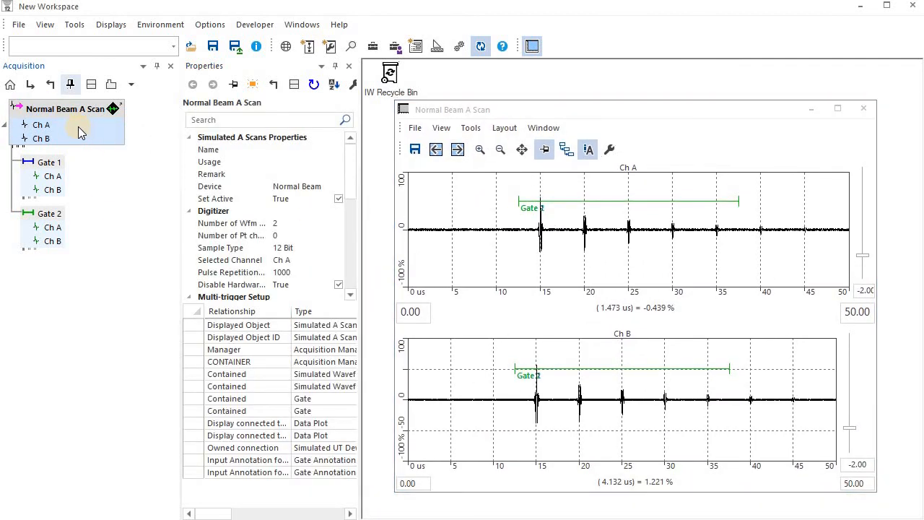
pyautogui.click(48, 163)
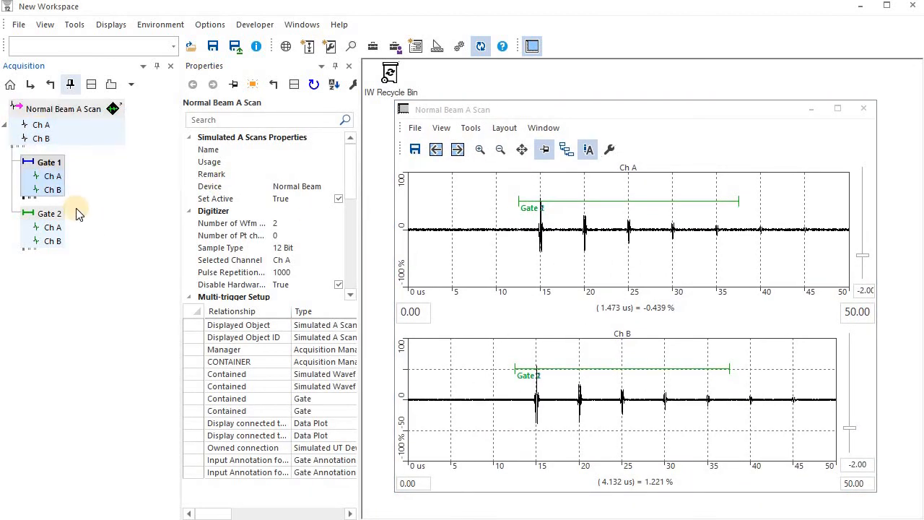
pyautogui.click(82, 241)
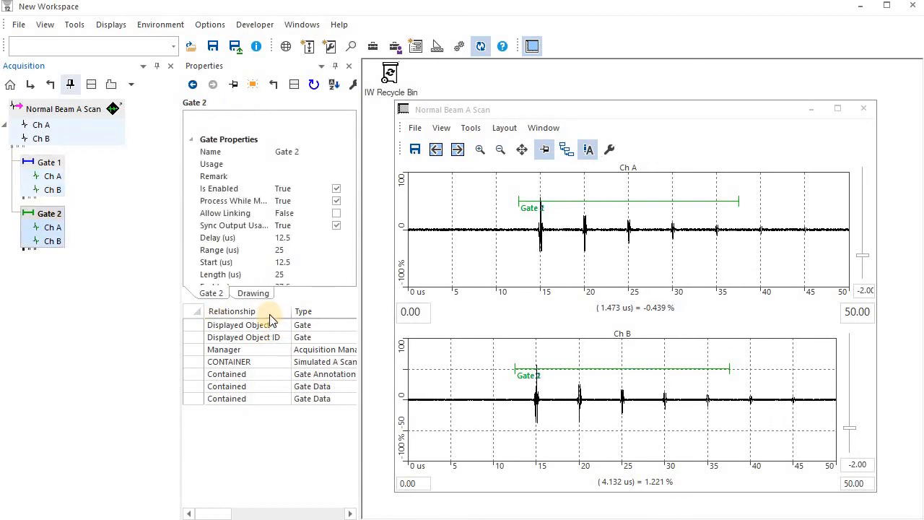
pyautogui.moveTo(278, 303); pyautogui.dragTo(282, 390)
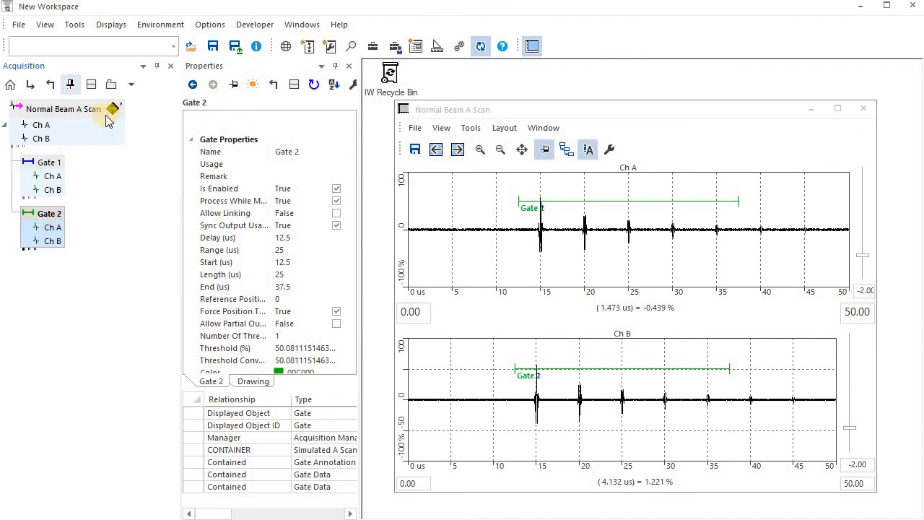
pyautogui.click(45, 175)
pyautogui.click(40, 227)
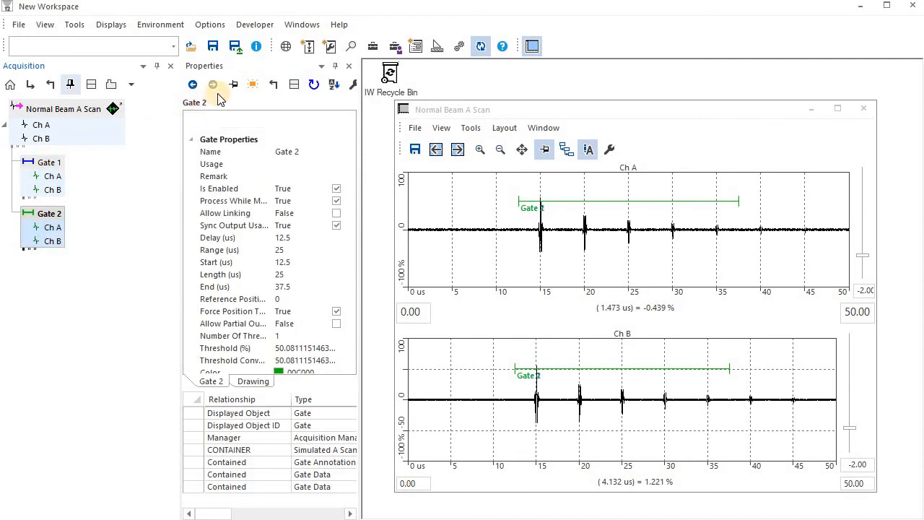
# Step: Lock the Properties view on Gate 2 while selecting the Normal Beam A Scan and both gates in the acquisition tree
pyautogui.click(234, 84)
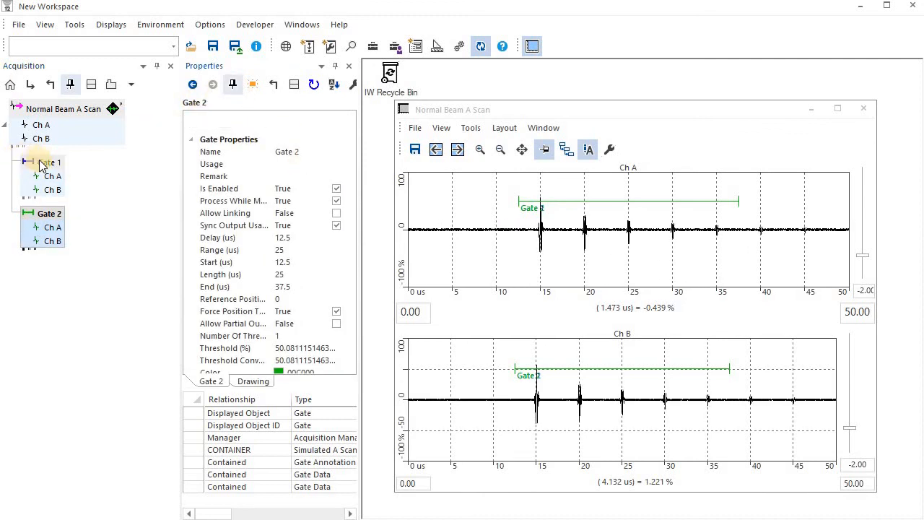
pyautogui.click(39, 117)
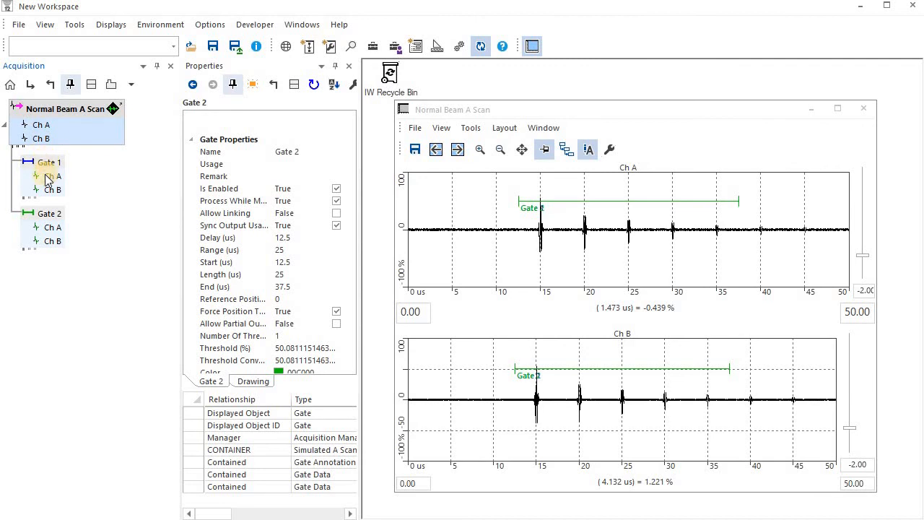
pyautogui.click(46, 175)
pyautogui.click(47, 214)
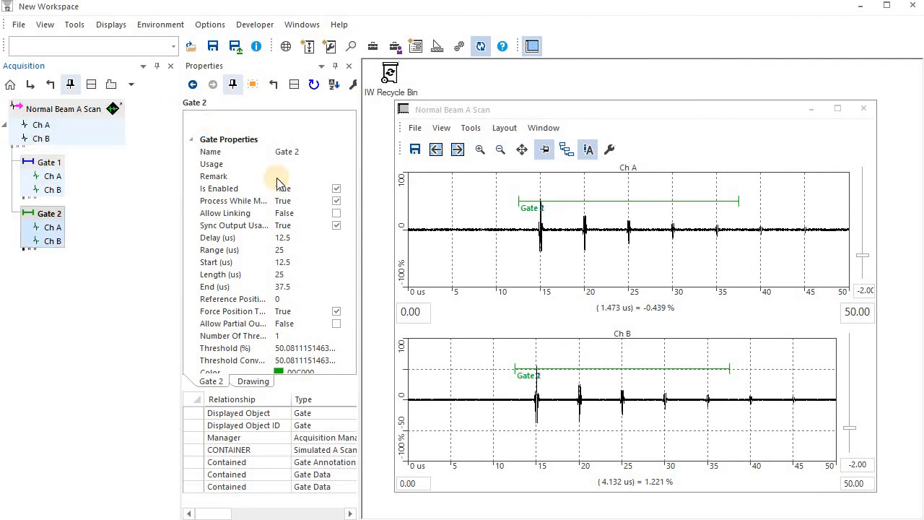
# Step: Sort Gate 2's relationship table by type and give the table more height
pyautogui.click(320, 399)
pyautogui.moveTo(319, 390); pyautogui.dragTo(279, 382)
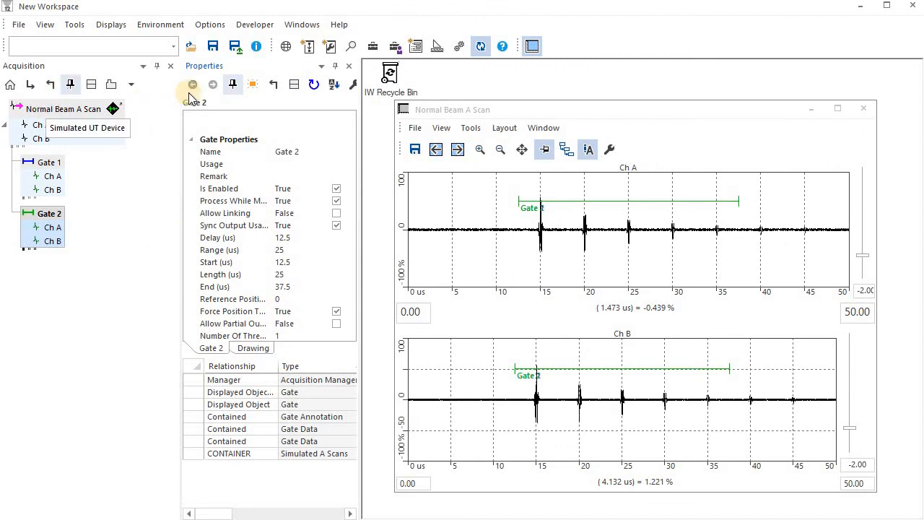
# Step: Show the Normal Beam A Scan's properties and widen the Properties view, narrowing the Acquisition view
pyautogui.click(69, 113)
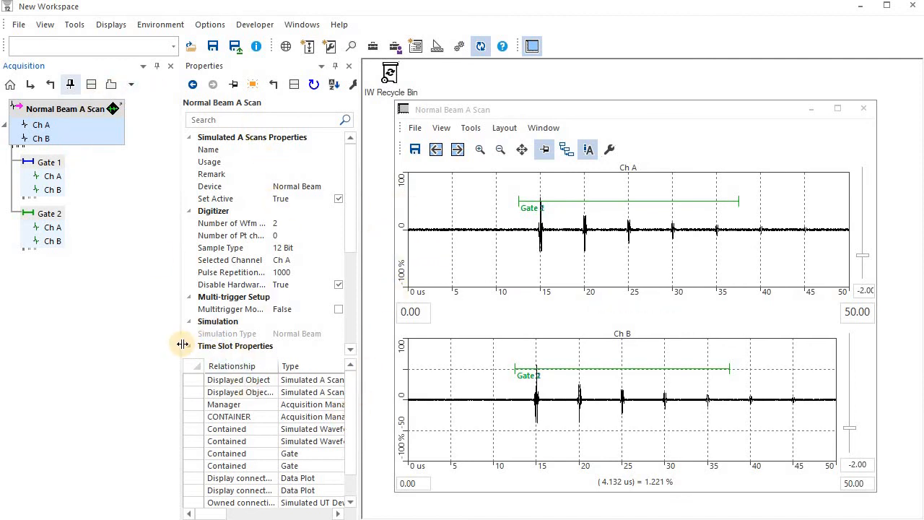
pyautogui.moveTo(182, 344); pyautogui.dragTo(143, 344)
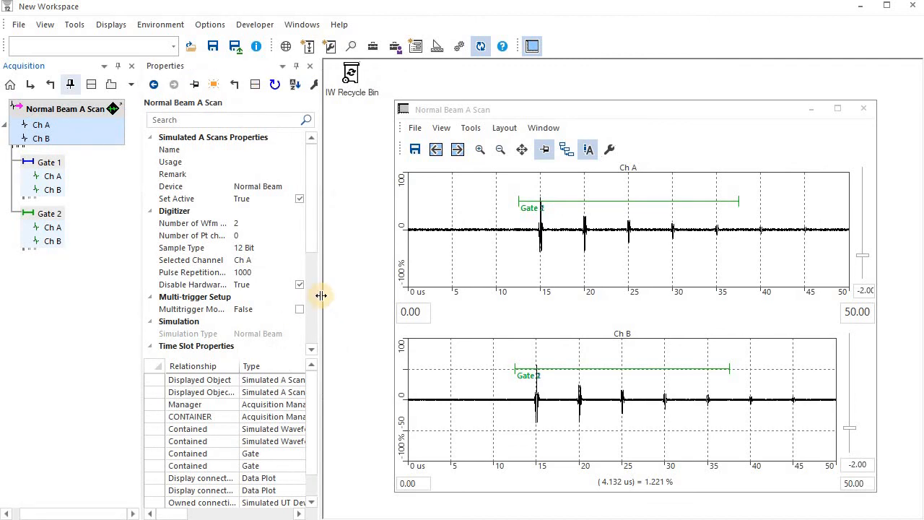
pyautogui.moveTo(321, 296); pyautogui.dragTo(381, 299)
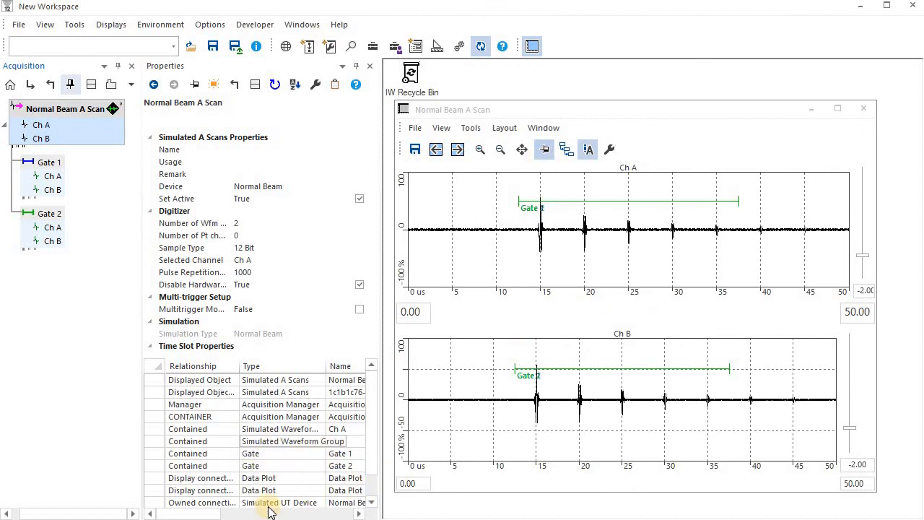
# Step: Open the Ch A Data Plot from the scan's relationships and examine its data plot and line plot properties
pyautogui.doubleClick(160, 479)
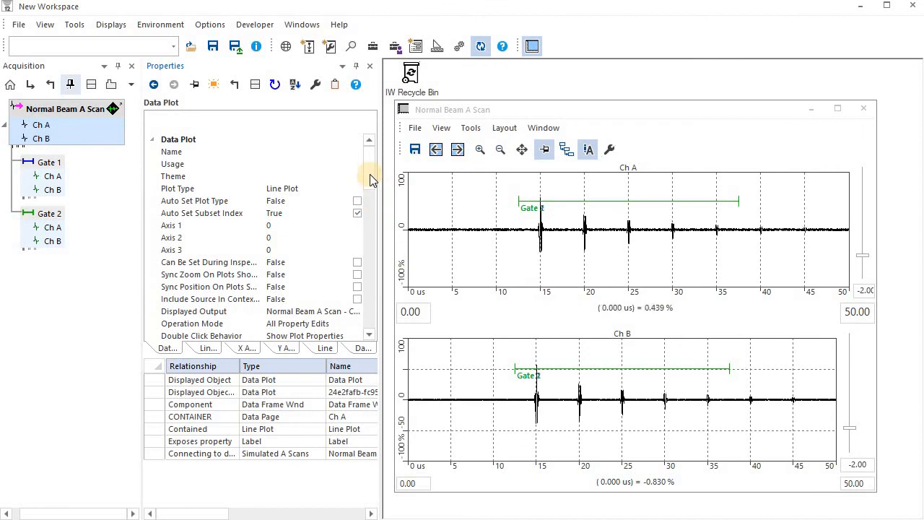
pyautogui.scroll(-1, 370, 184)
pyautogui.click(209, 349)
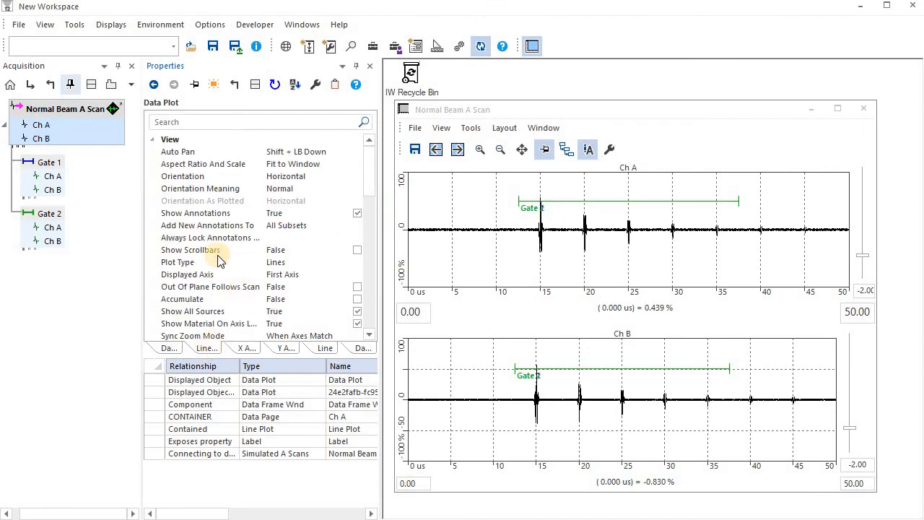
pyautogui.scroll(-3, 243, 283)
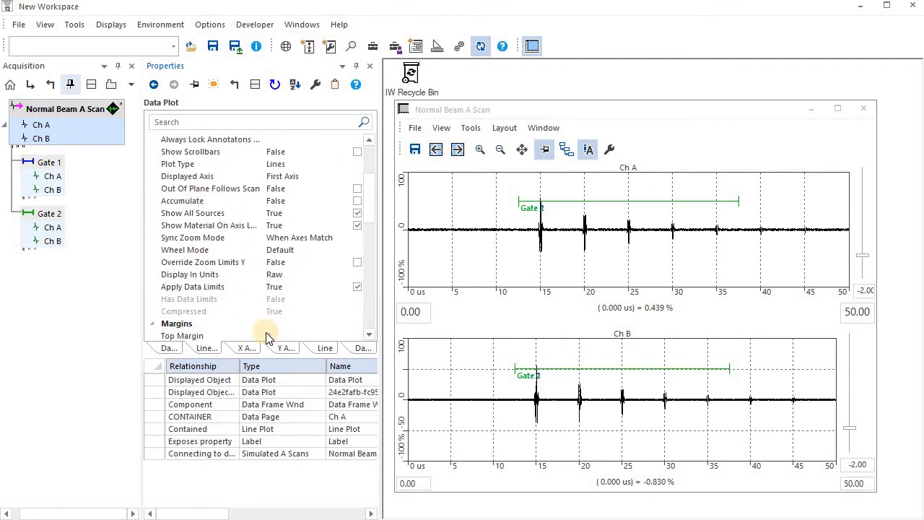
pyautogui.scroll(-1, 314, 339)
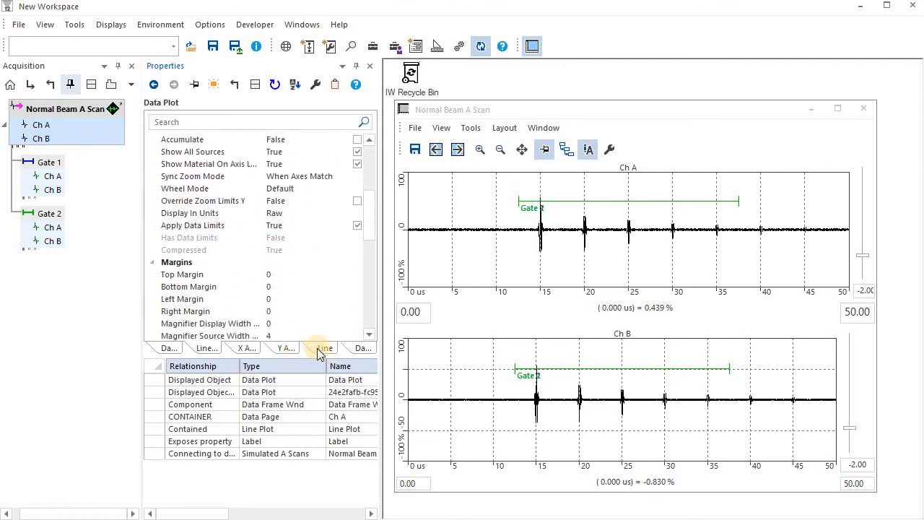
# Step: Set the Ch A plot's line color to crimson (DC143C) and return to the Normal Beam A Scan's properties
pyautogui.click(324, 348)
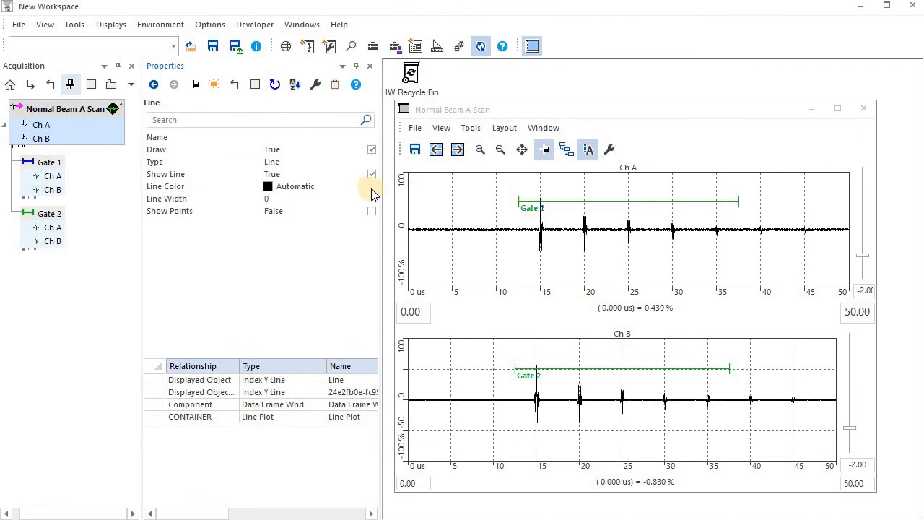
pyautogui.click(365, 189)
pyautogui.click(370, 186)
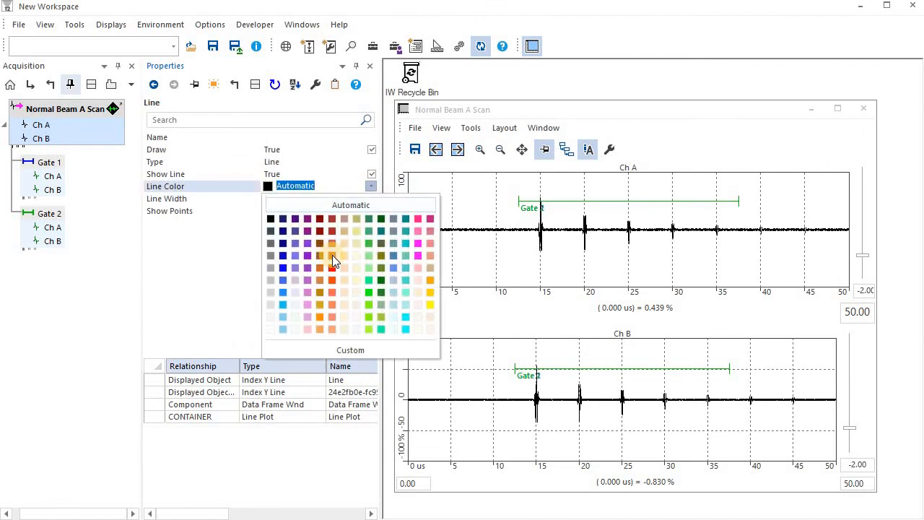
pyautogui.click(332, 255)
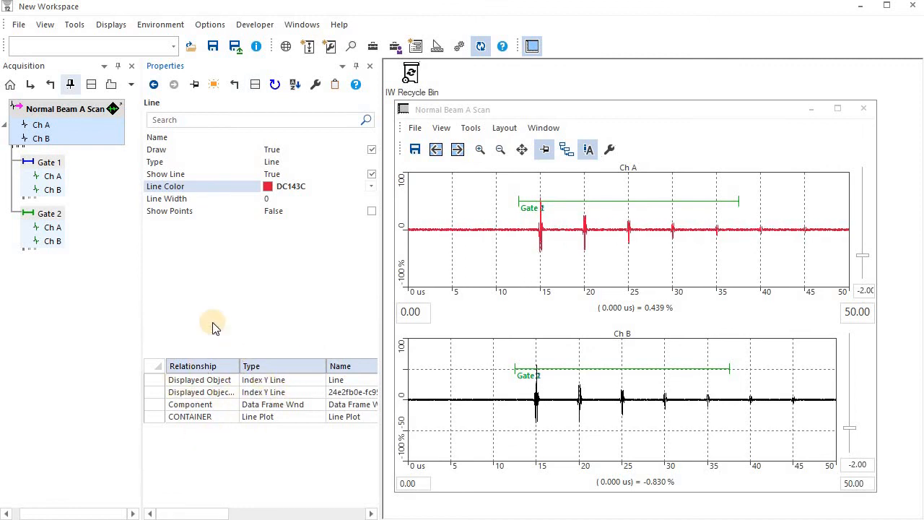
pyautogui.click(70, 112)
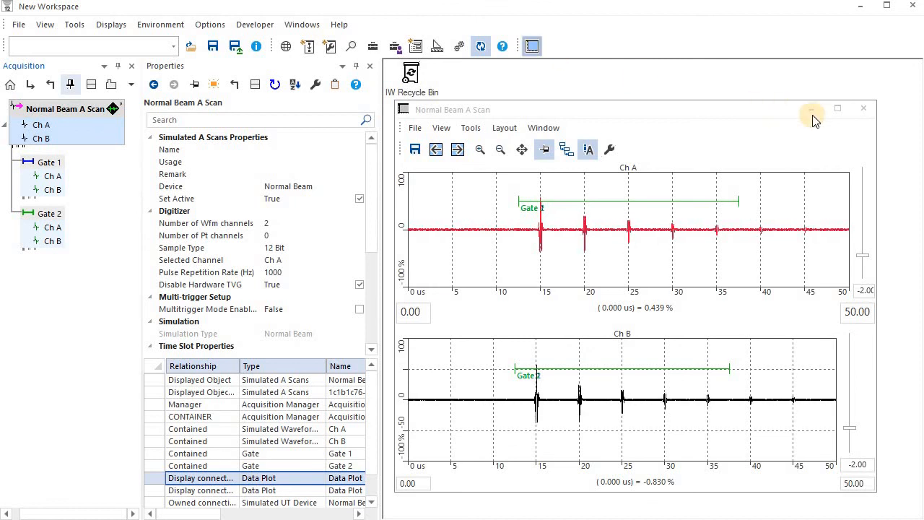
# Step: Close the Normal Beam A Scan display, open a new Editor view, widen it and load the scan's Device property into it
pyautogui.click(863, 108)
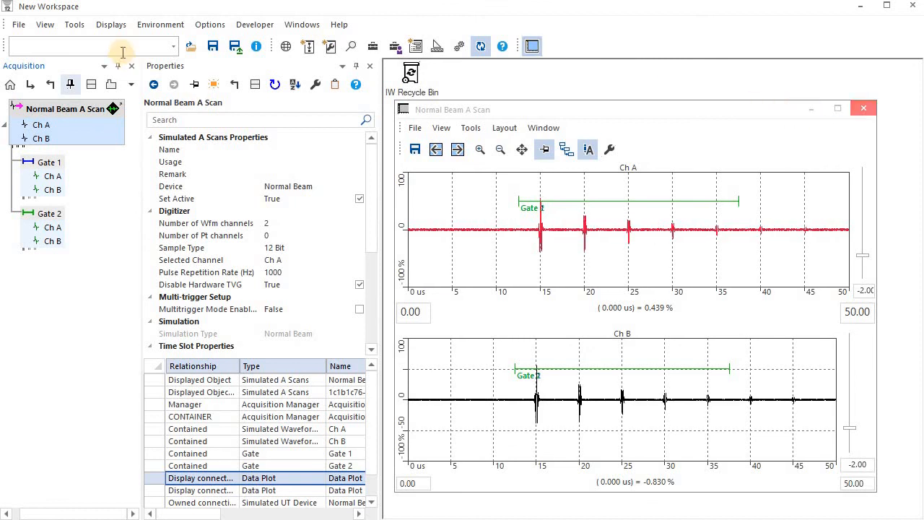
pyautogui.click(49, 25)
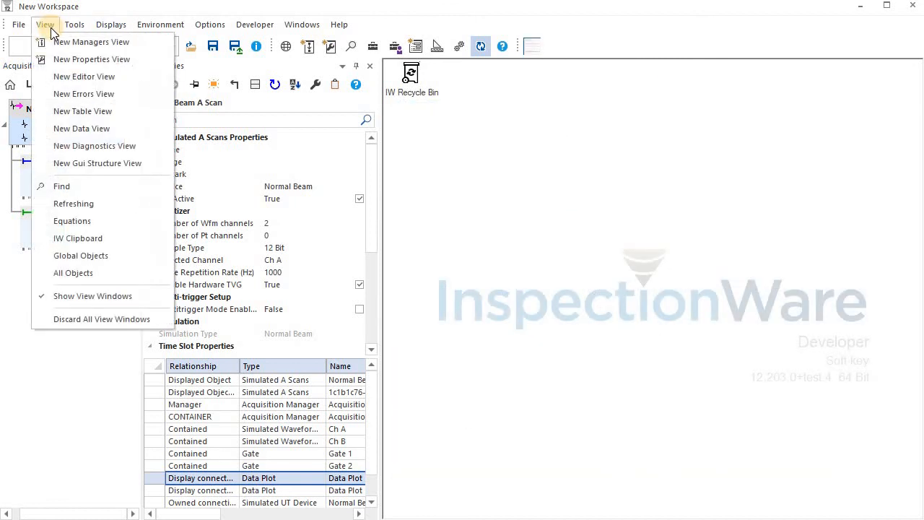
pyautogui.click(92, 77)
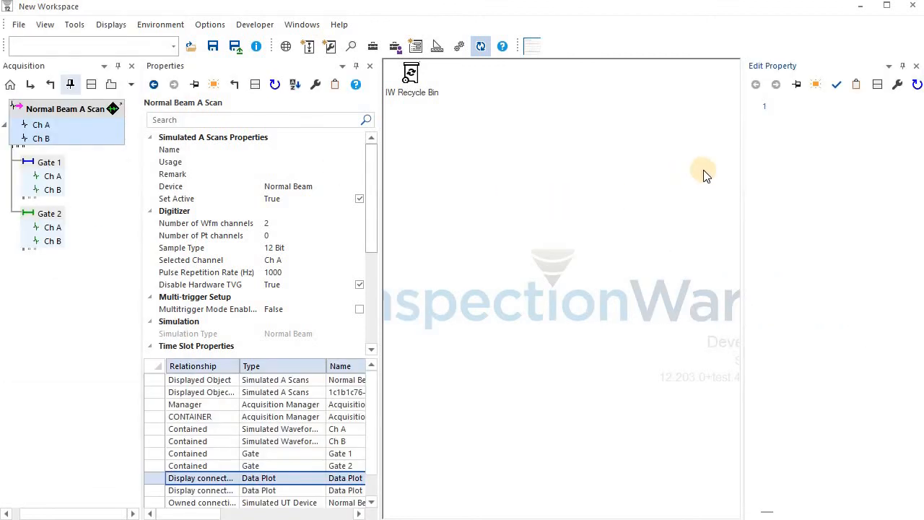
pyautogui.moveTo(744, 155); pyautogui.dragTo(654, 173)
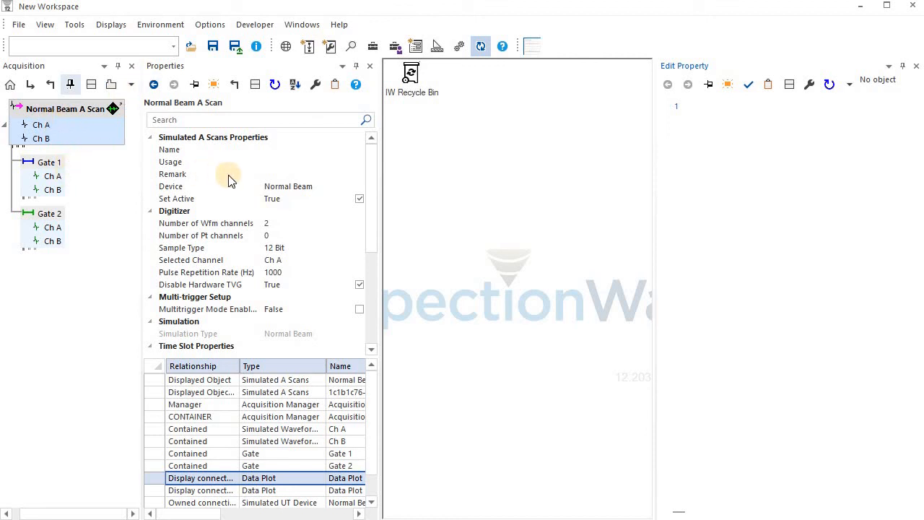
pyautogui.moveTo(174, 178); pyautogui.dragTo(715, 250)
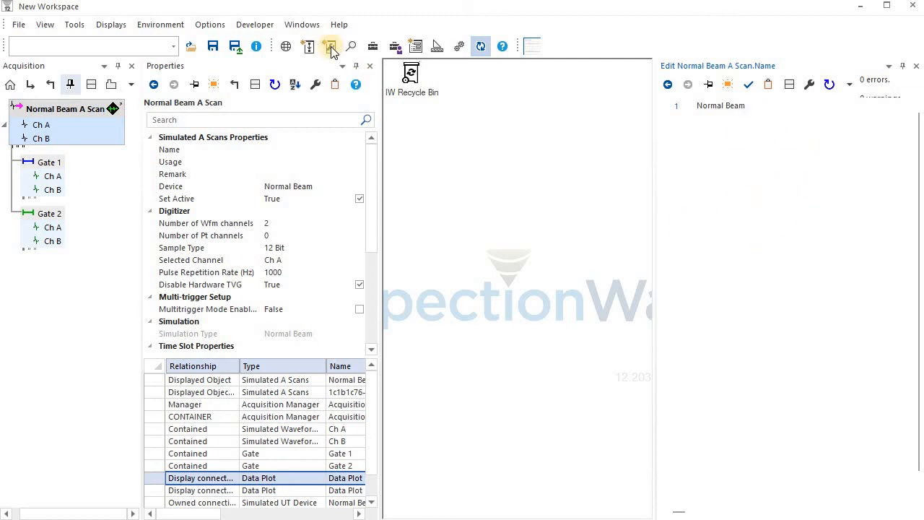
# Step: Replace the Editor view with a new Errors view and widen it
pyautogui.click(48, 28)
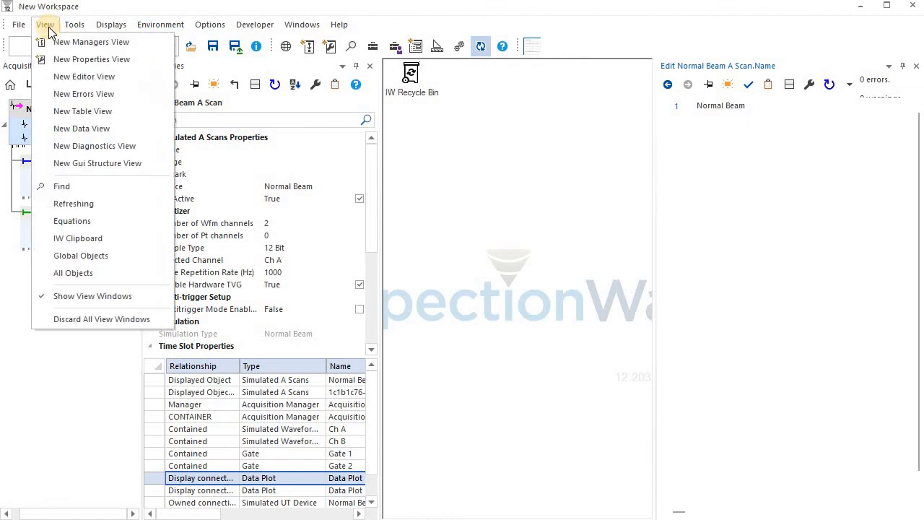
pyautogui.click(93, 107)
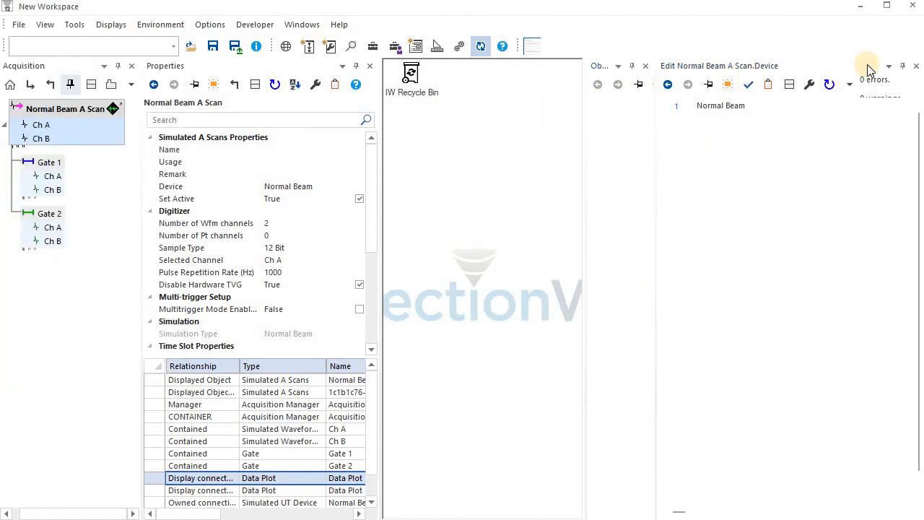
pyautogui.click(916, 65)
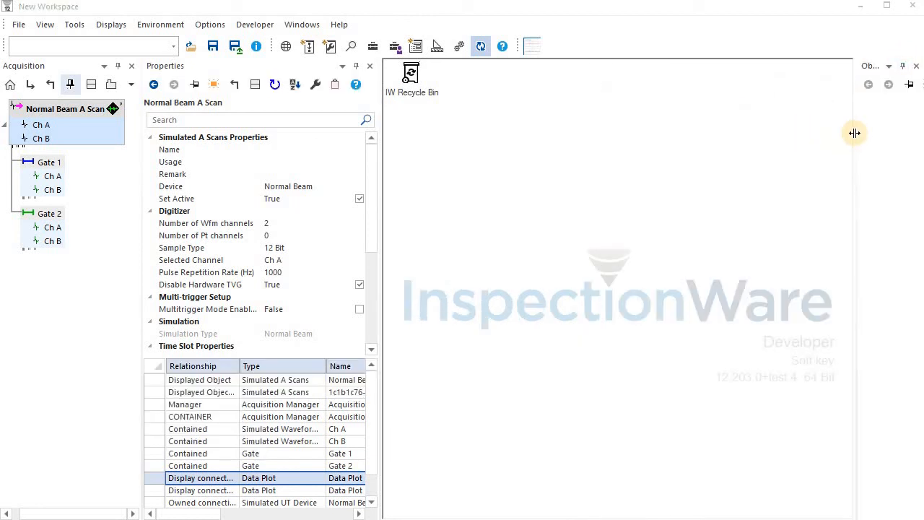
pyautogui.moveTo(854, 133); pyautogui.dragTo(635, 171)
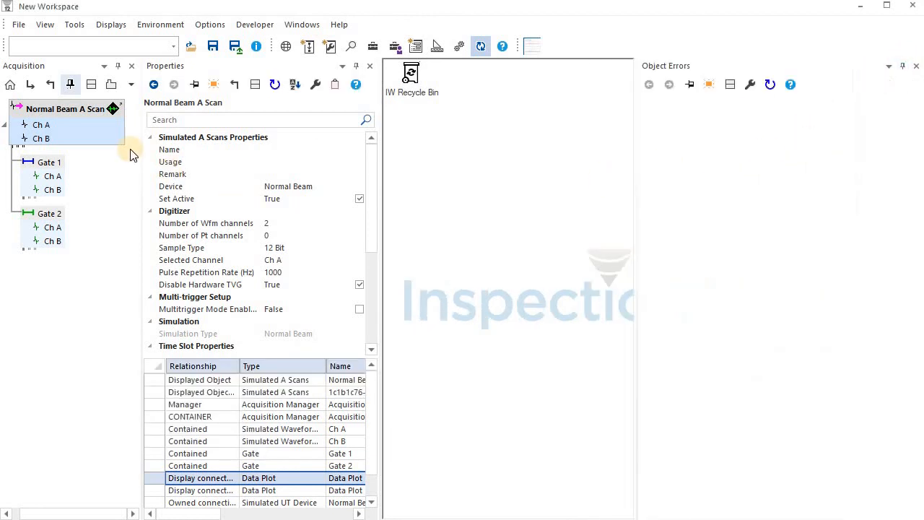
# Step: Add a UT Beam Set to Ch A of the Normal Beam A Scan
pyautogui.click(74, 124)
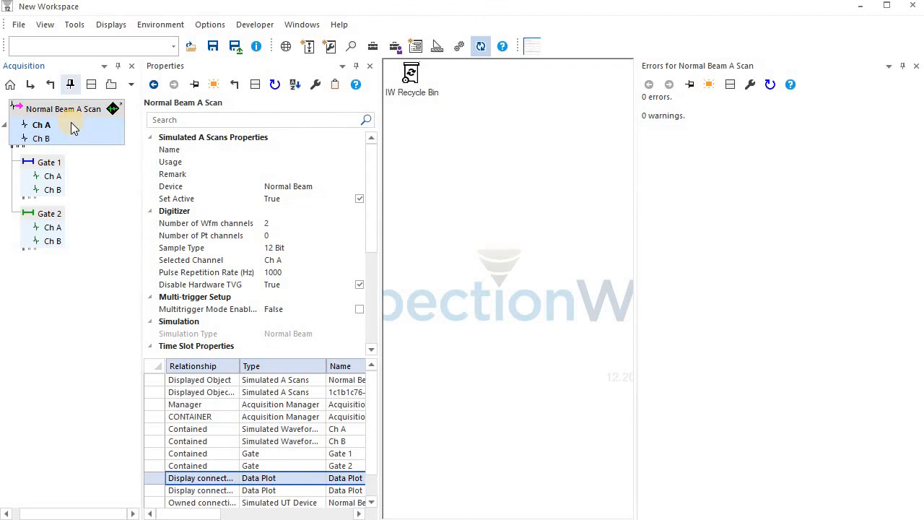
pyautogui.rightClick(71, 124)
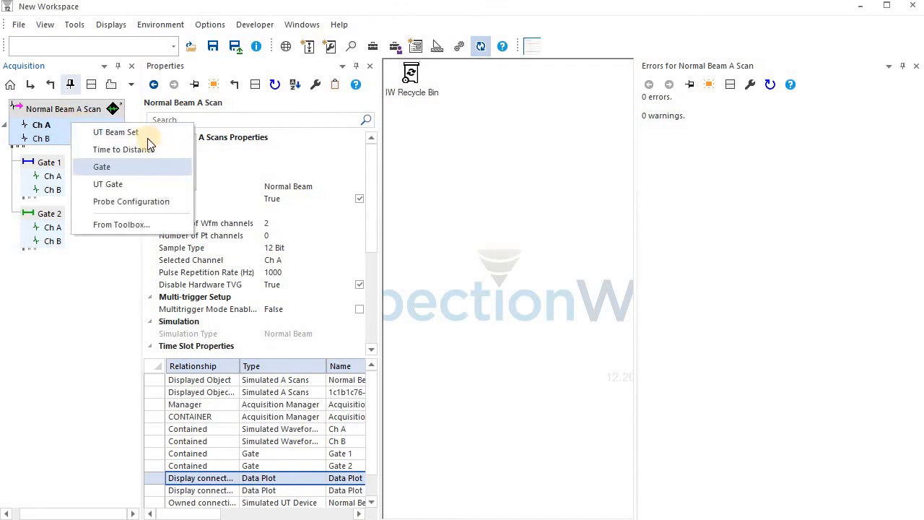
pyautogui.click(144, 135)
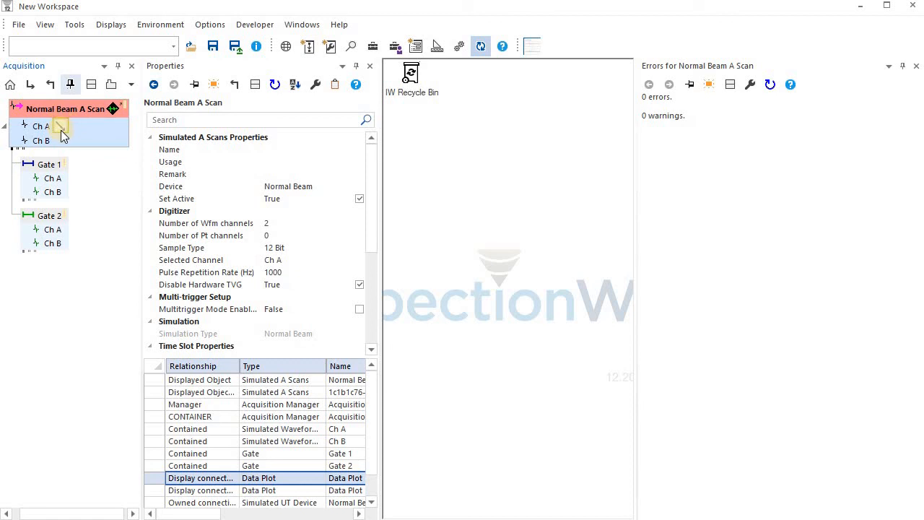
# Step: Compile the Normal Beam A Scan with the Errors view pinned to it and delete Ch A's UT Beam Set
pyautogui.moveTo(60, 126); pyautogui.dragTo(740, 283)
pyautogui.click(690, 84)
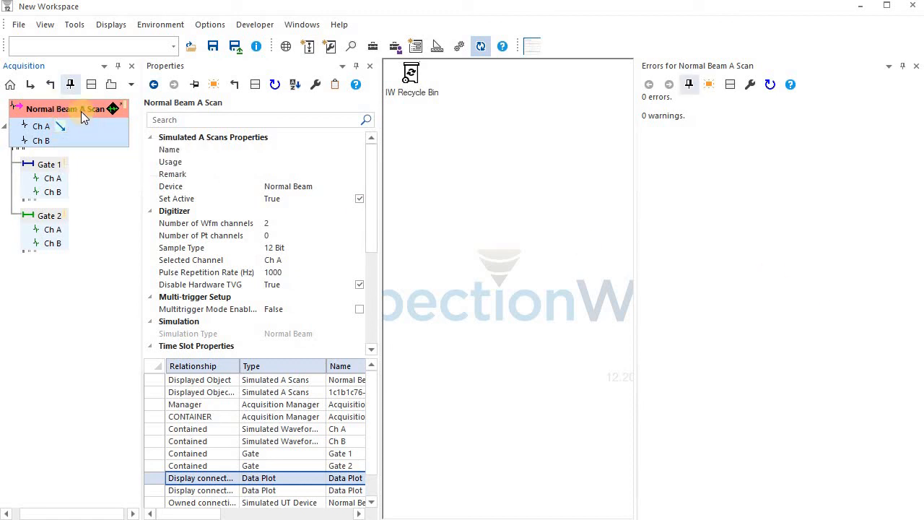
pyautogui.rightClick(81, 111)
pyautogui.click(231, 295)
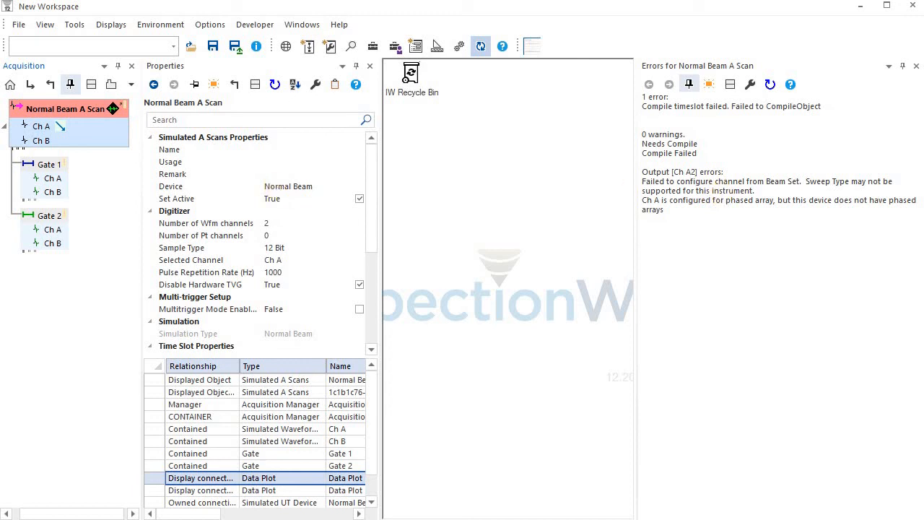
pyautogui.moveTo(58, 125); pyautogui.dragTo(410, 78)
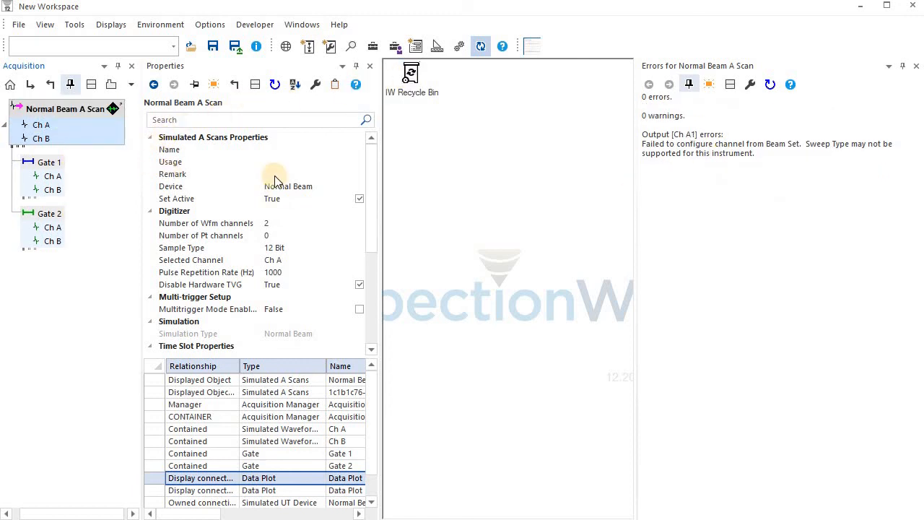
# Step: Close the Errors view and open a new Table view, giving it more height
pyautogui.click(917, 67)
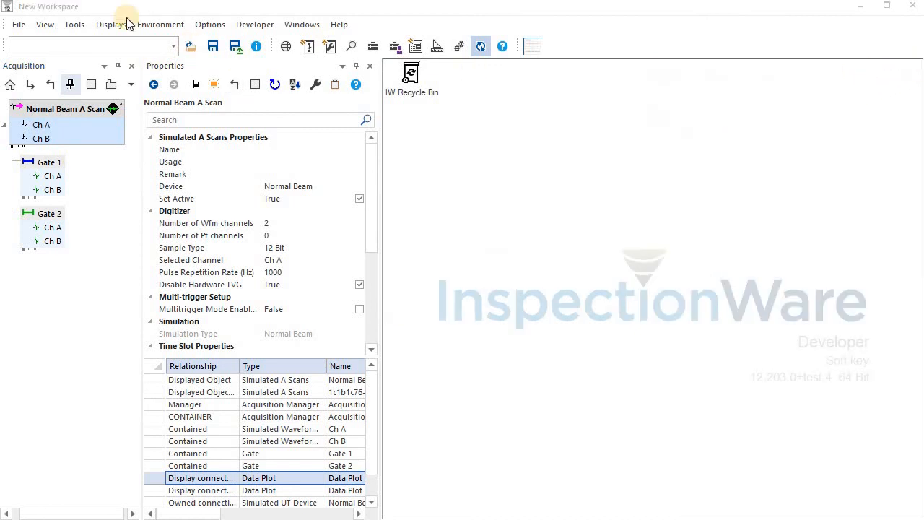
pyautogui.click(51, 26)
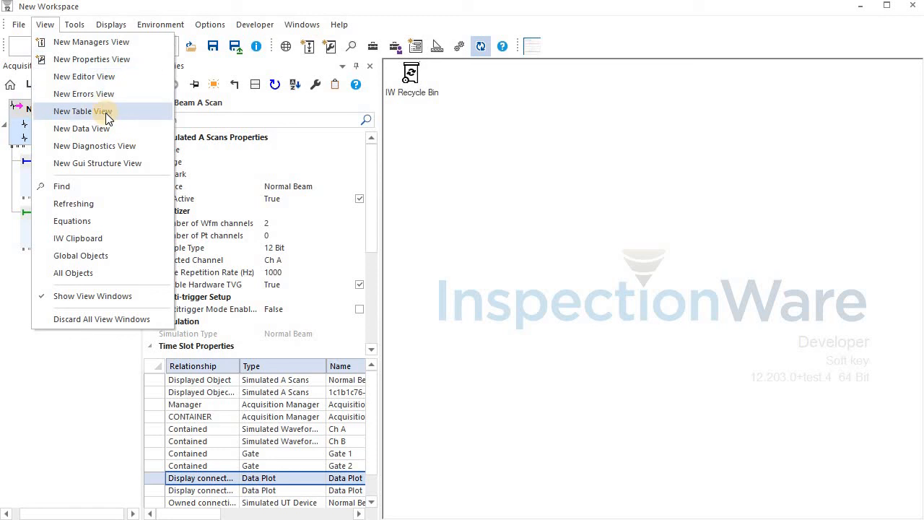
pyautogui.click(106, 113)
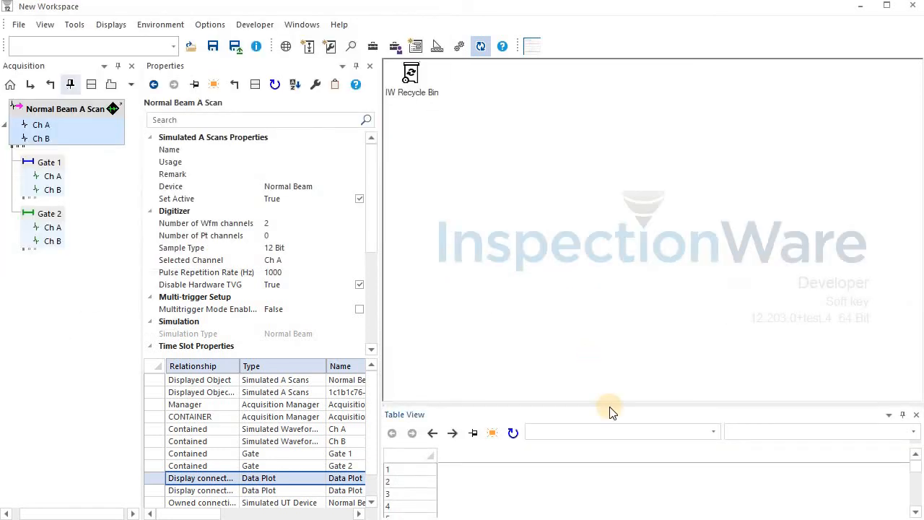
pyautogui.moveTo(609, 405); pyautogui.dragTo(548, 261)
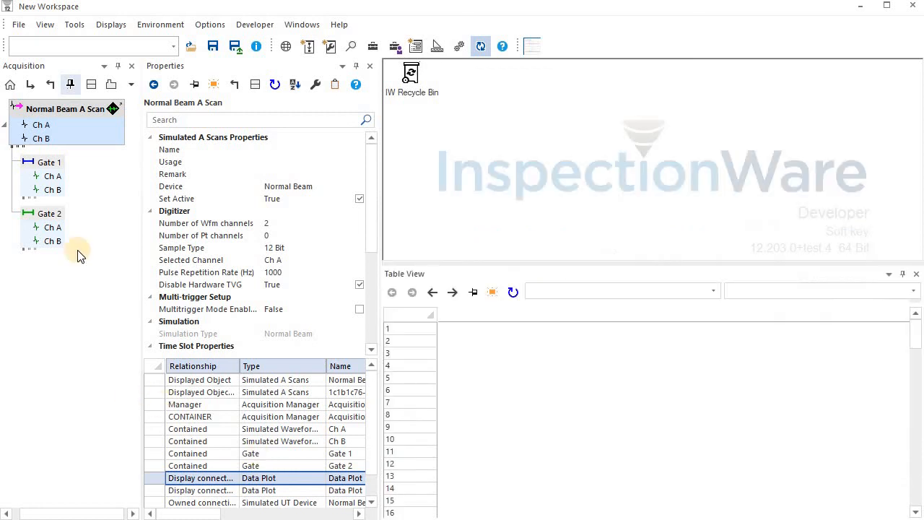
# Step: Show the Variables object of the Global Variables manager and set its number of rows to 3
pyautogui.click(49, 85)
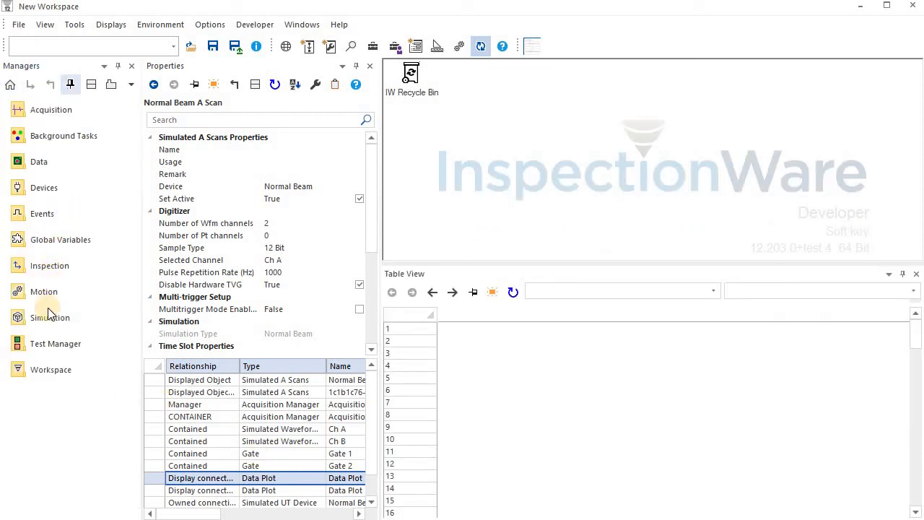
pyautogui.doubleClick(38, 241)
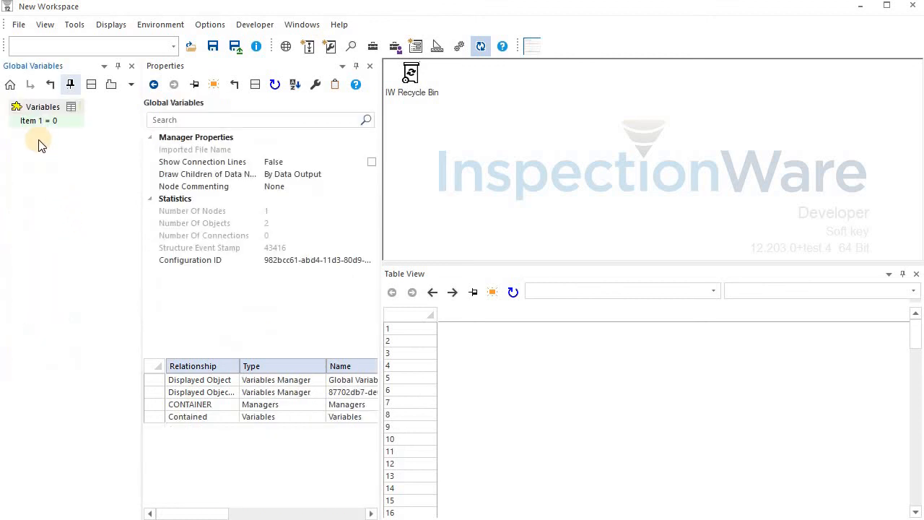
pyautogui.click(38, 109)
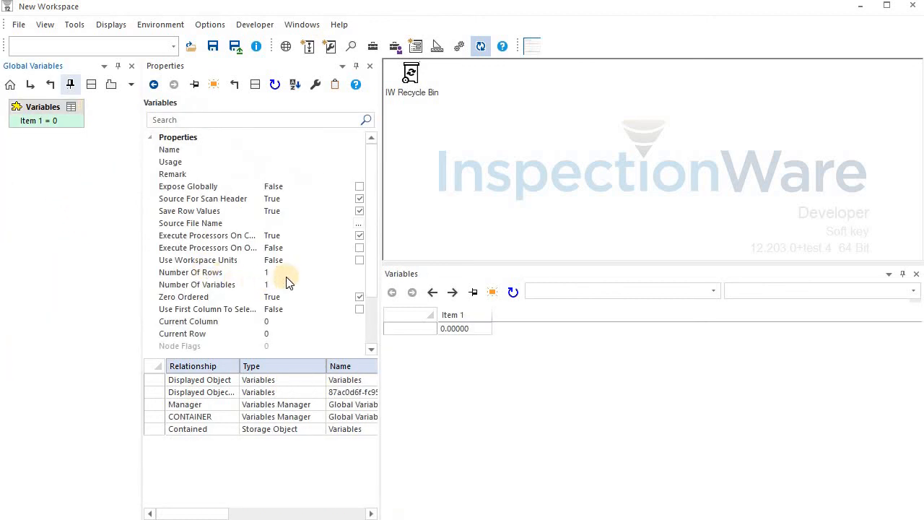
pyautogui.click(238, 276)
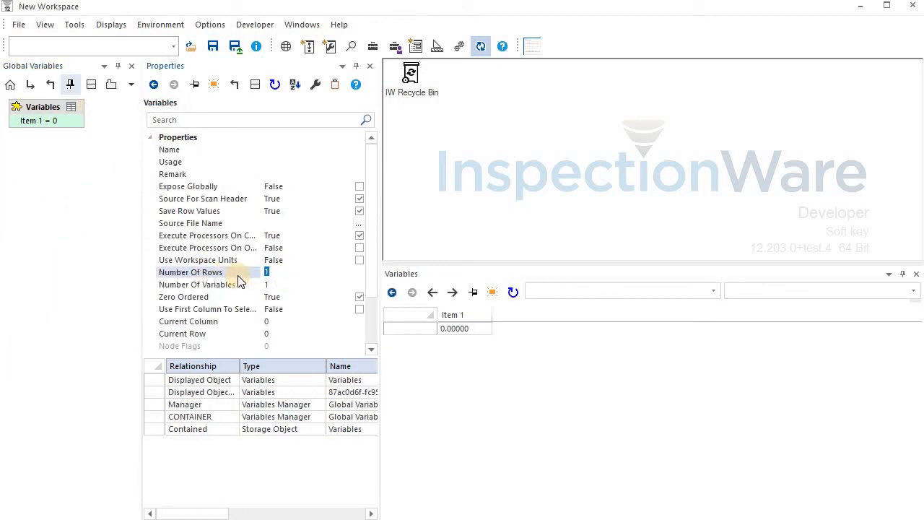
pyautogui.write('3')
pyautogui.press('Return')
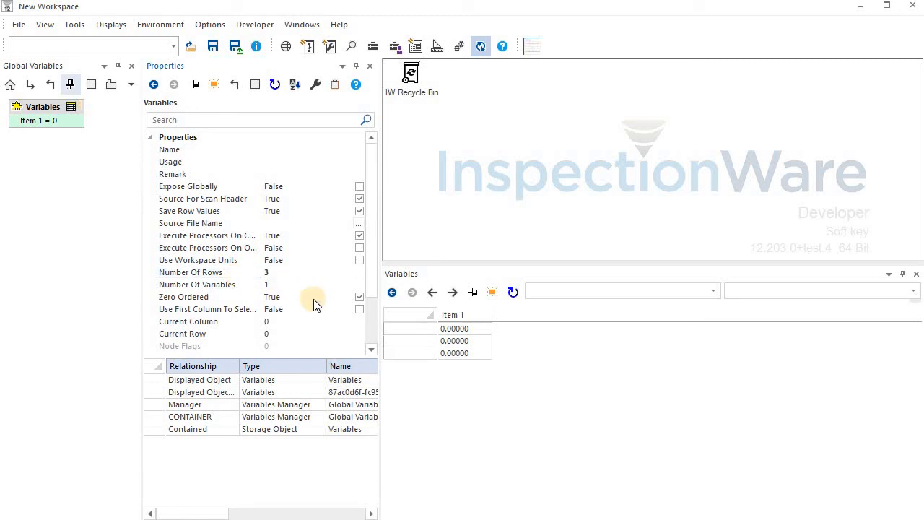
# Step: Add two more variables, Item 2 and Item 3, to the Variables object
pyautogui.rightClick(78, 108)
pyautogui.click(123, 138)
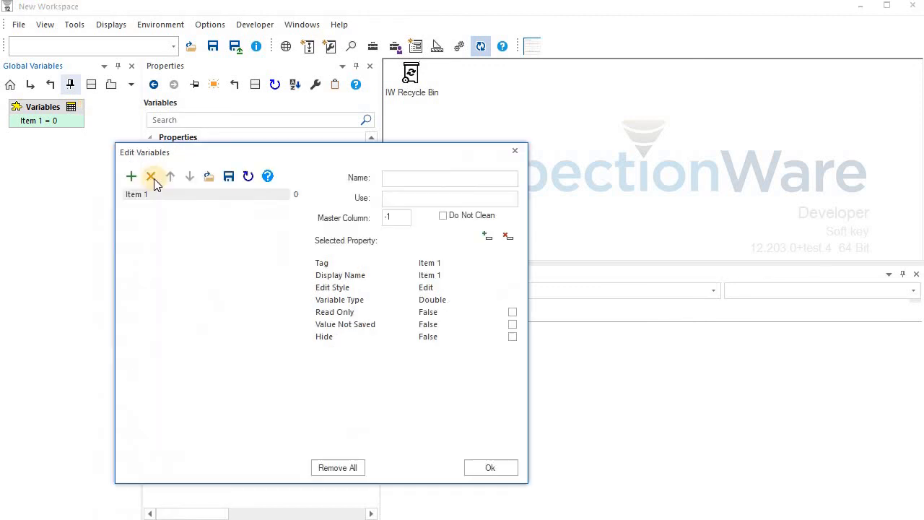
pyautogui.click(130, 177)
pyautogui.click(130, 177)
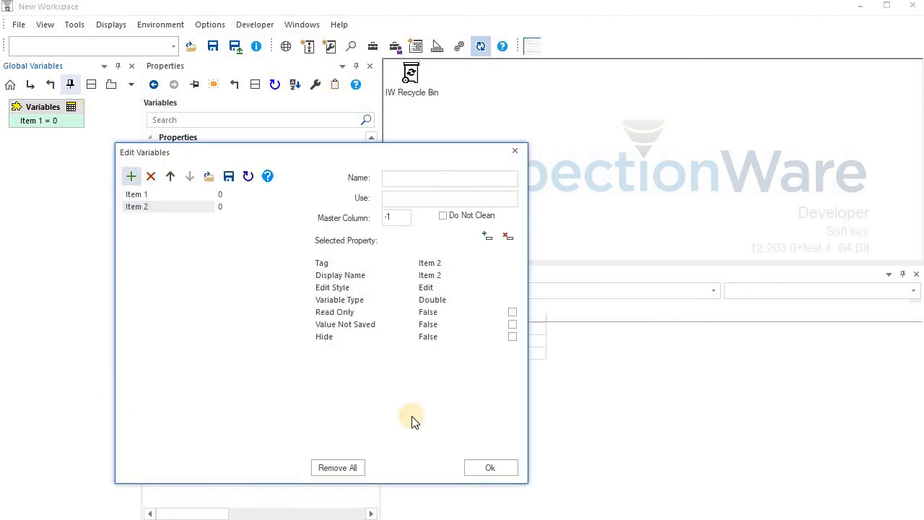
pyautogui.click(490, 467)
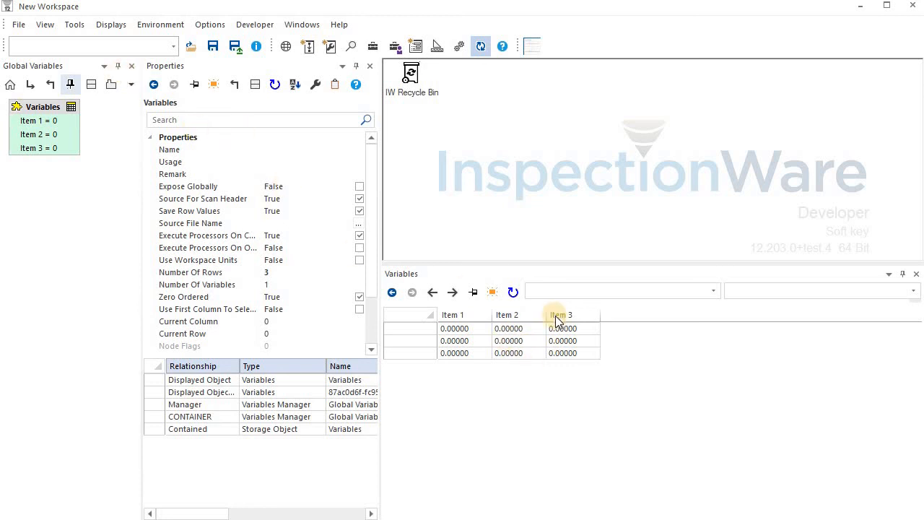
# Step: View the Variables node's table in a popup and go back to the list of managers
pyautogui.click(73, 107)
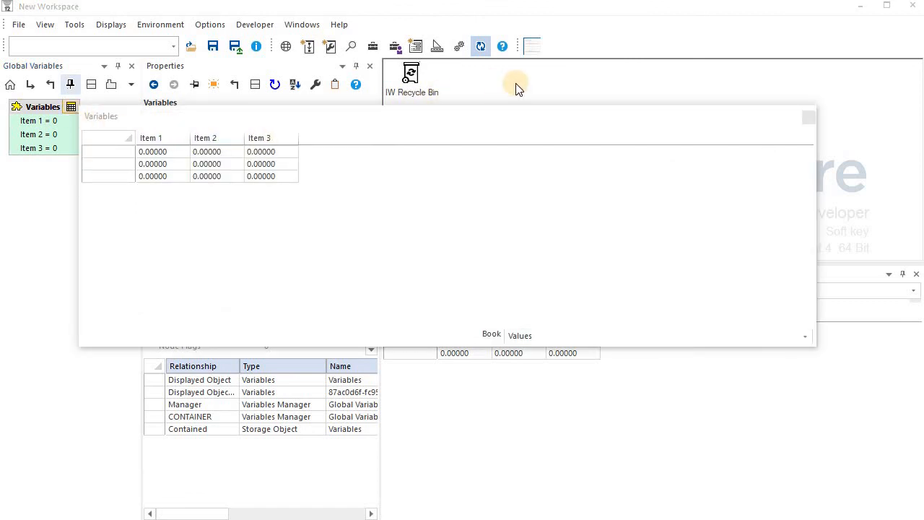
pyautogui.click(49, 85)
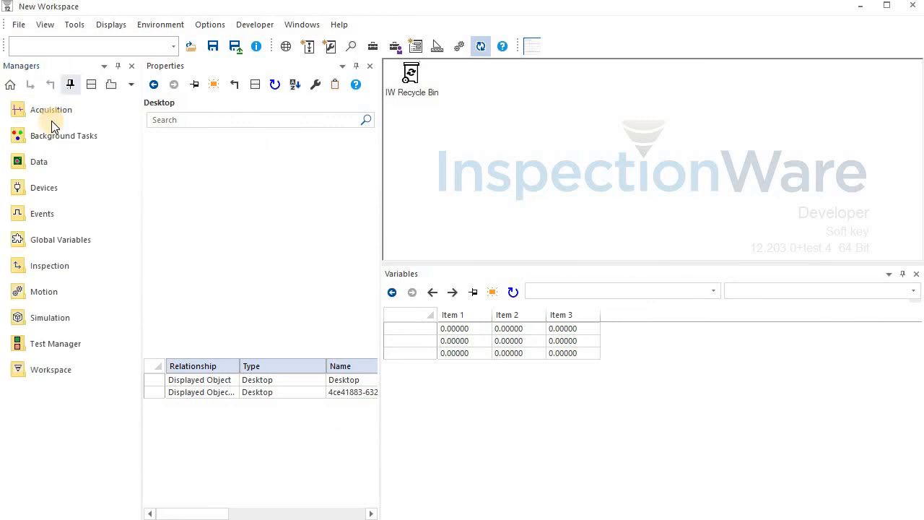
# Step: Return to the Acquisition manager and view the Ch A waveform in a Data Viewer popup, dismissing it when done
pyautogui.click(36, 167)
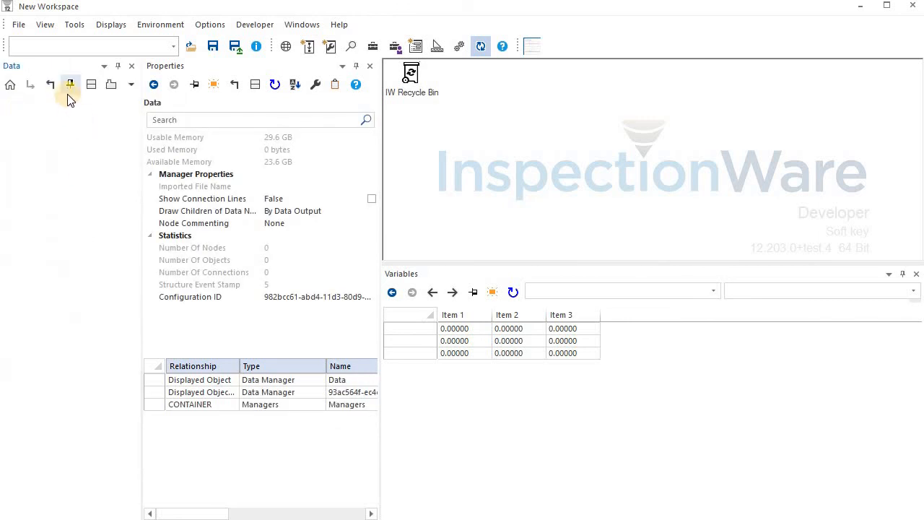
pyautogui.click(51, 85)
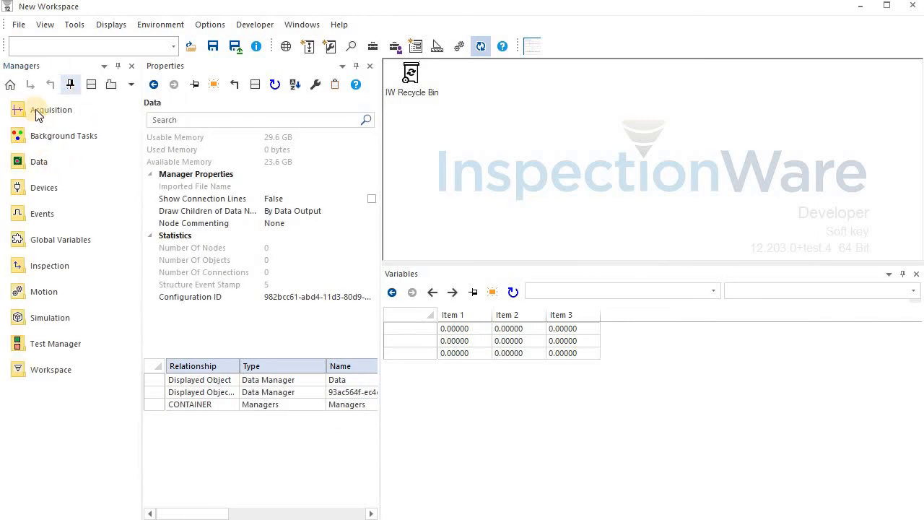
pyautogui.doubleClick(36, 114)
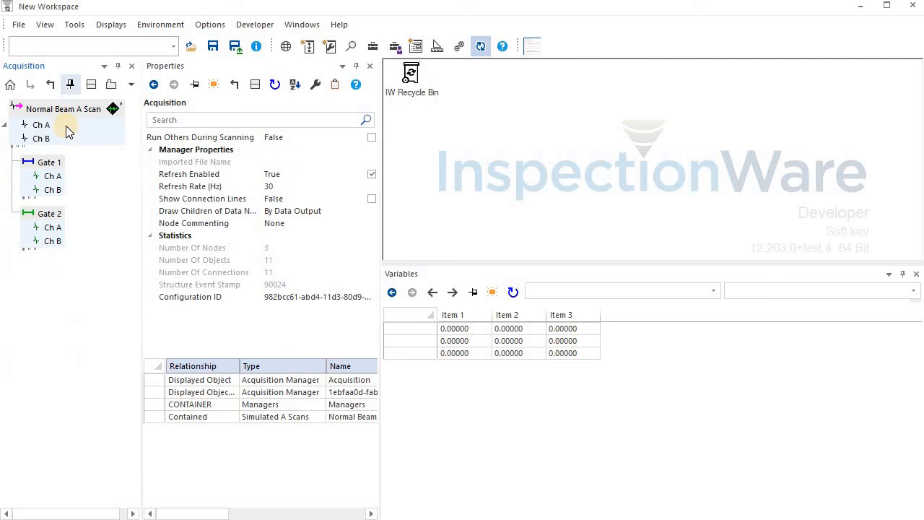
pyautogui.doubleClick(66, 127)
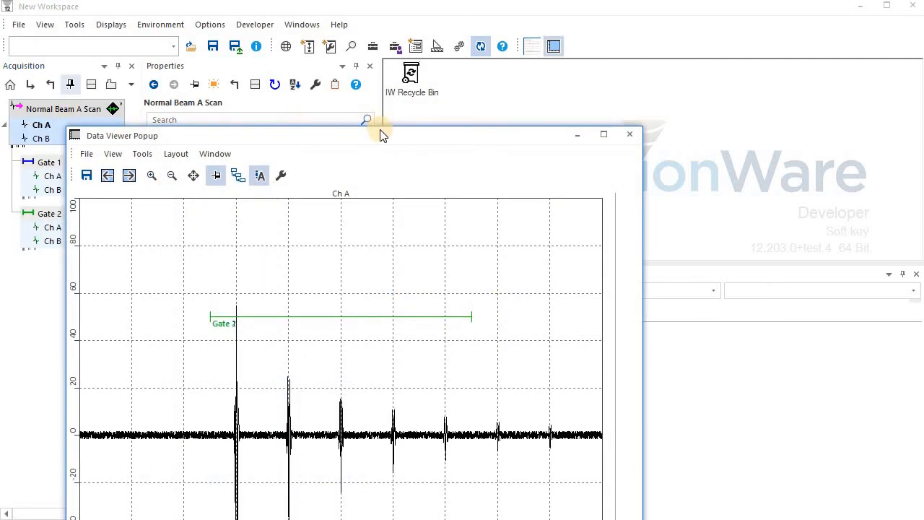
pyautogui.click(485, 92)
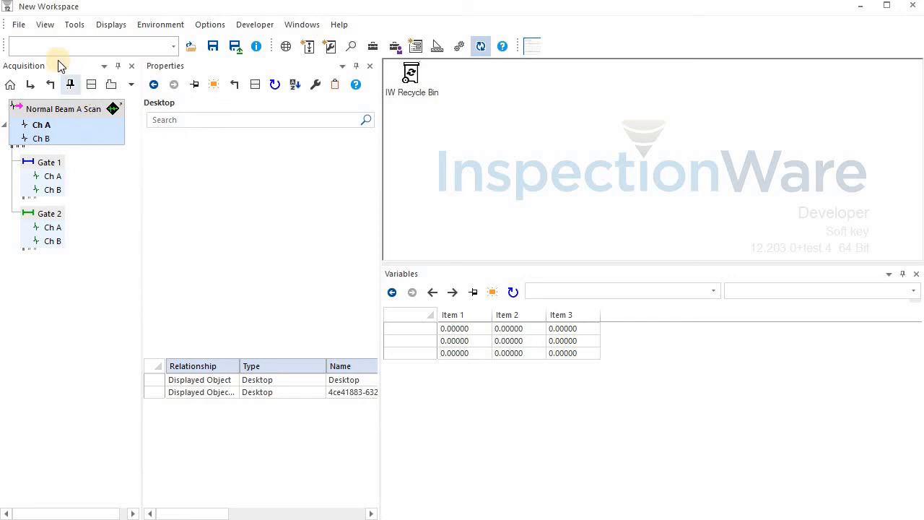
# Step: Open a new Data View and display the Ch A and Ch B waveforms of the Normal Beam A Scan in it
pyautogui.click(43, 24)
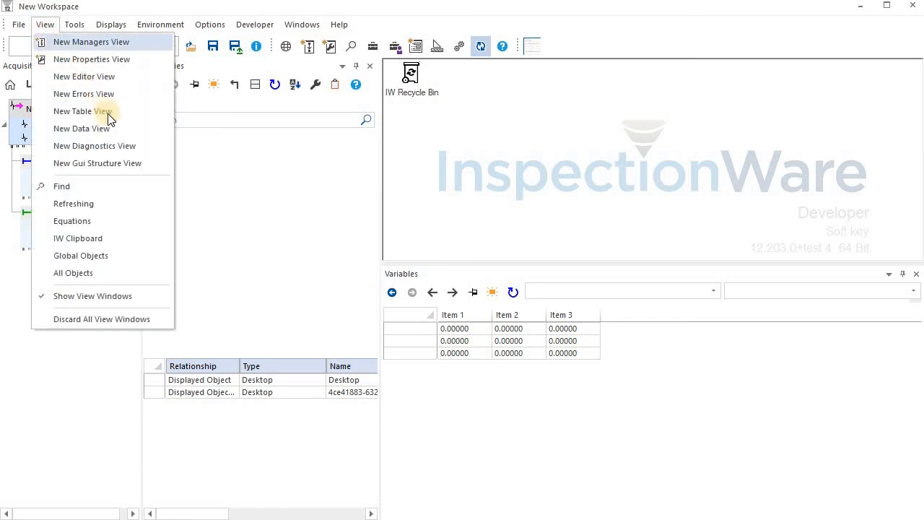
pyautogui.click(81, 129)
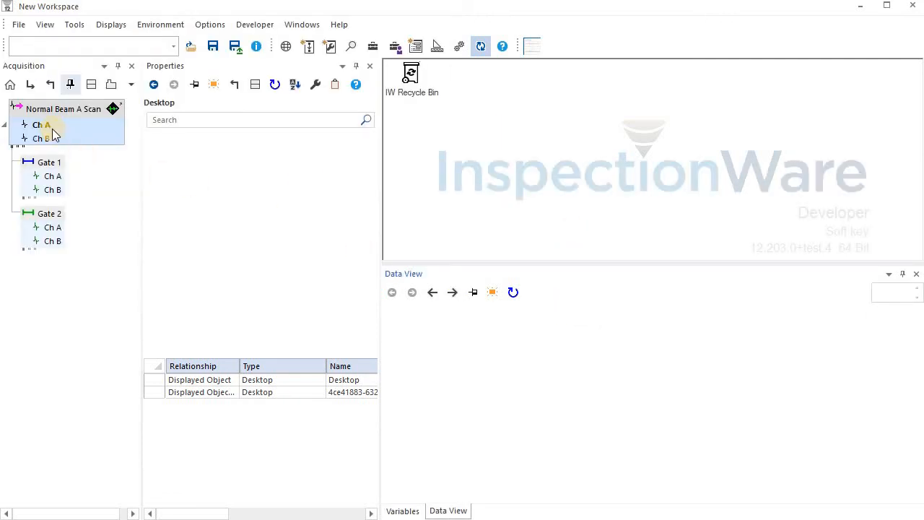
pyautogui.click(54, 139)
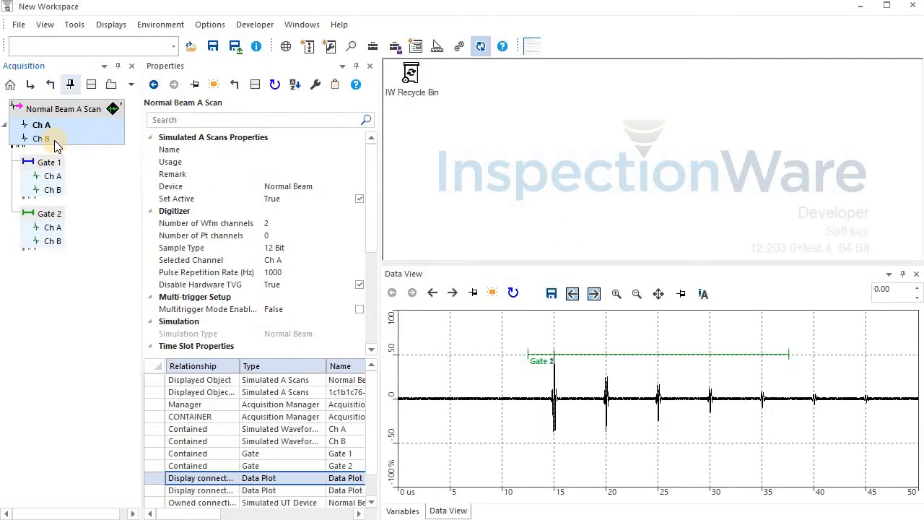
pyautogui.click(54, 139)
pyautogui.click(54, 125)
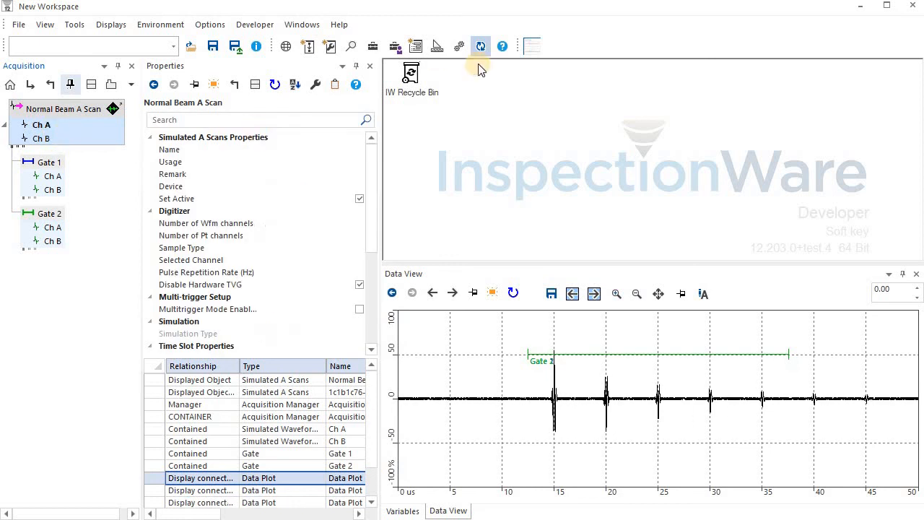
# Step: Bring back the minimized Normal Beam A Scan viewer window and discard it
pyautogui.click(530, 47)
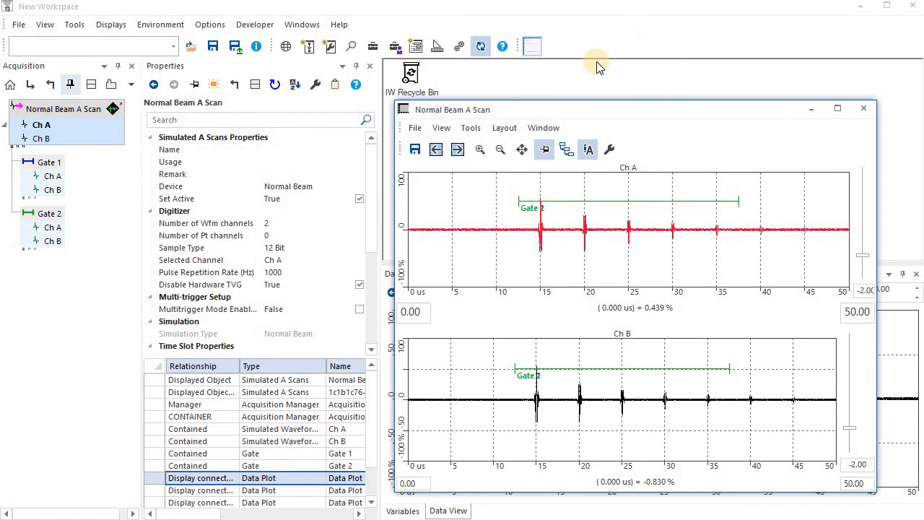
pyautogui.rightClick(578, 108)
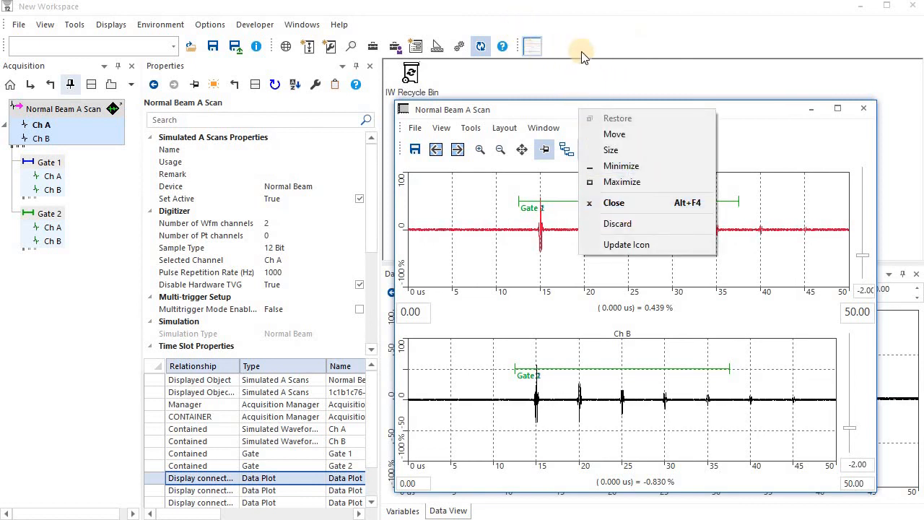
pyautogui.click(648, 223)
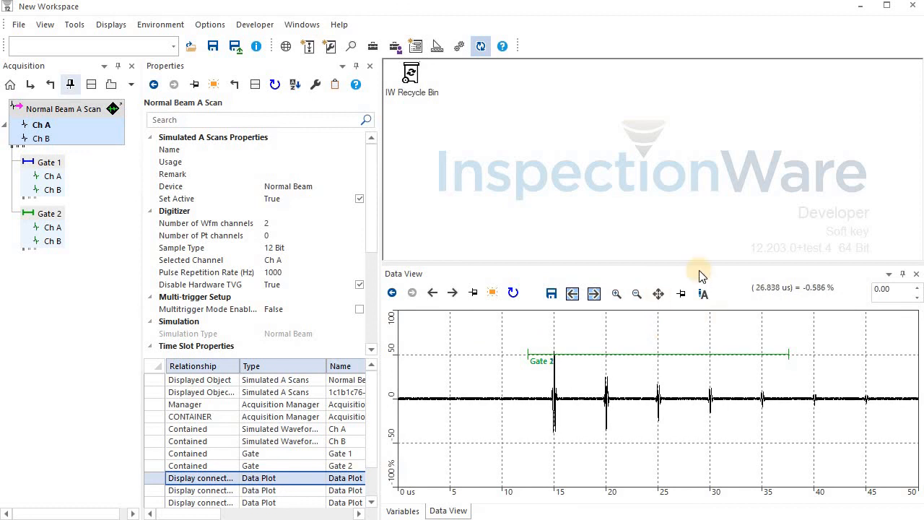
# Step: View the data of Gate 1 and Gate 2 in the Data View, leaving Gate 1 selected
pyautogui.click(51, 165)
pyautogui.click(49, 214)
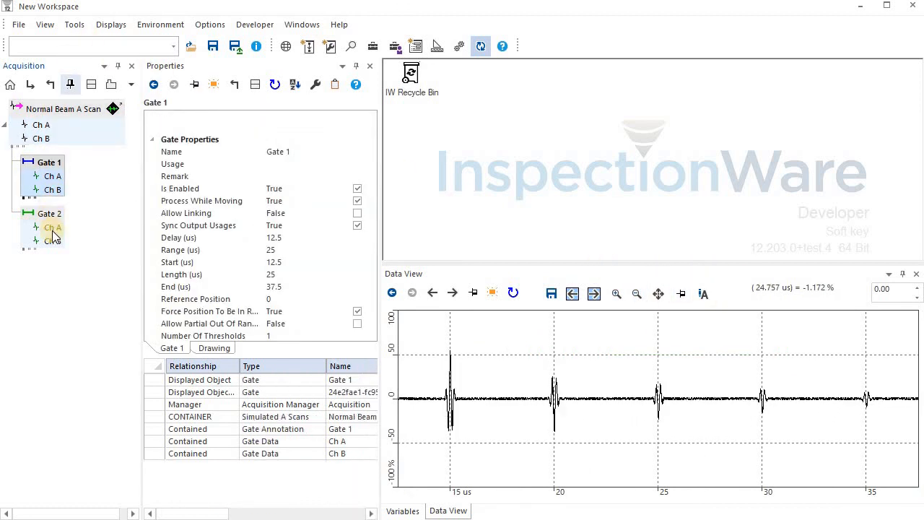
pyautogui.click(45, 163)
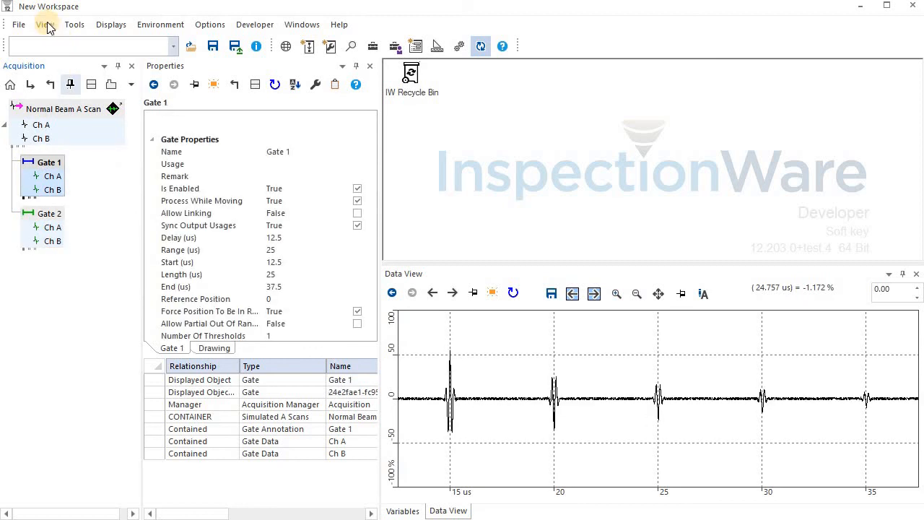
# Step: Open a new Diagnostics view and look over its message commands
pyautogui.click(45, 24)
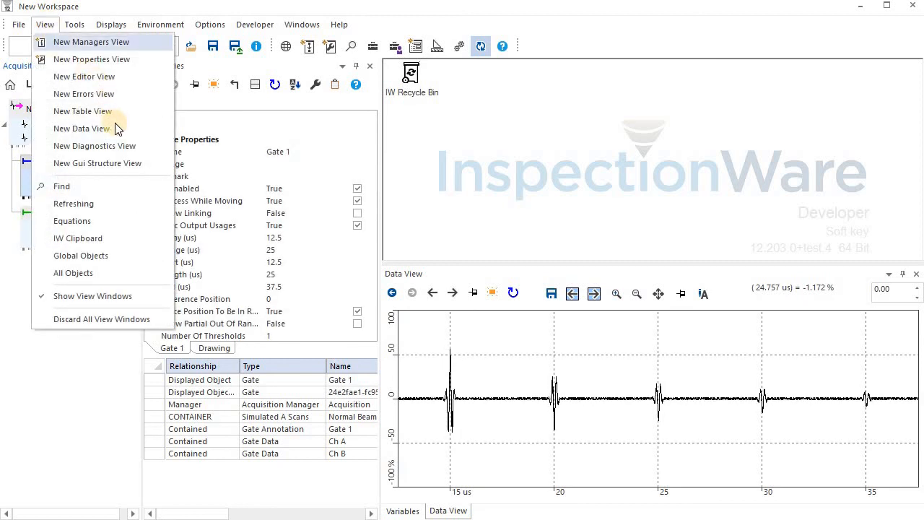
pyautogui.click(124, 145)
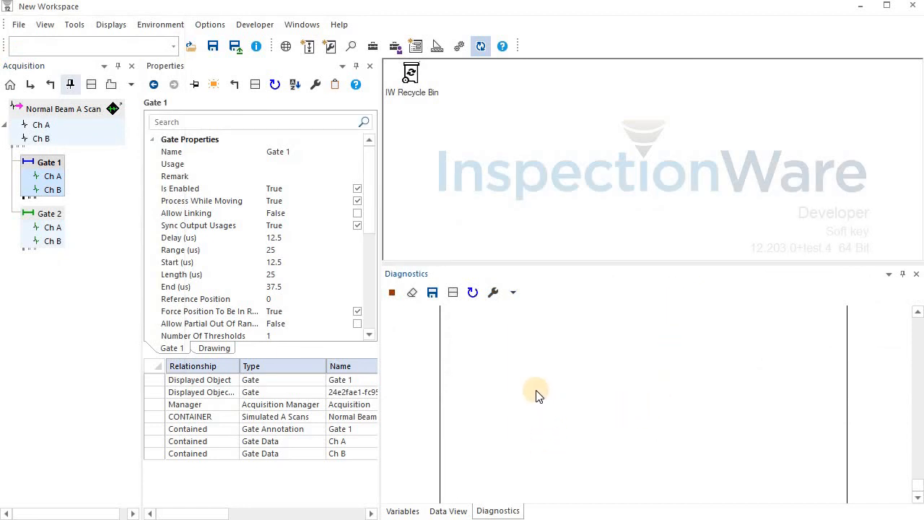
pyautogui.click(513, 294)
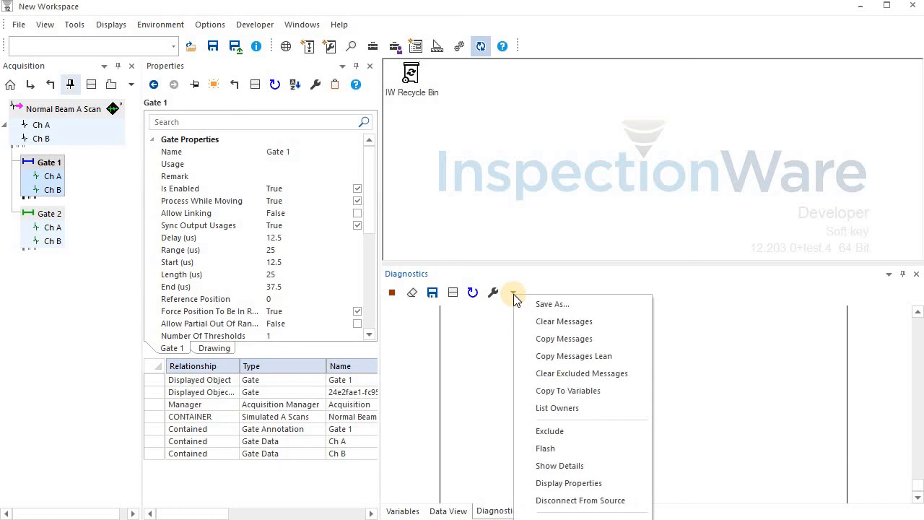
# Step: Configure the Diagnostics view to log Acquisition, Devices and Equation messages with the level set to All
pyautogui.click(495, 296)
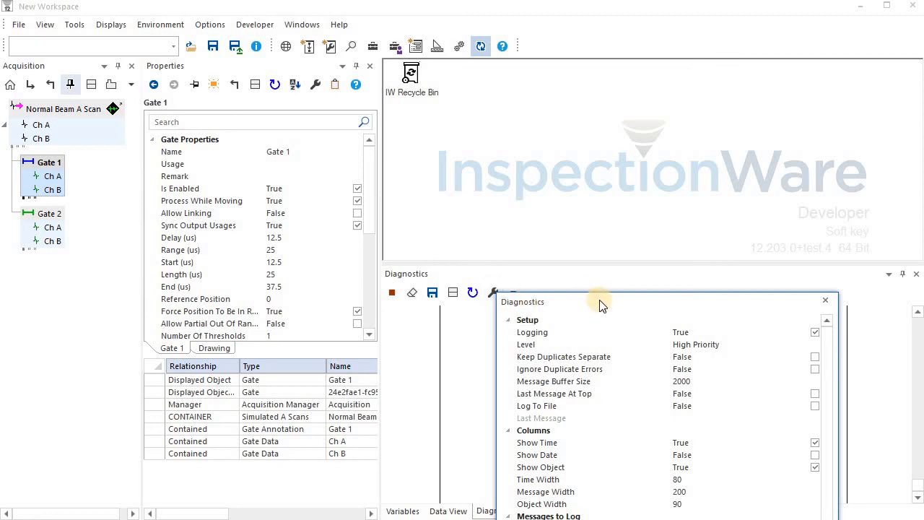
pyautogui.moveTo(598, 304); pyautogui.dragTo(601, 210)
pyautogui.moveTo(581, 99); pyautogui.dragTo(579, 81)
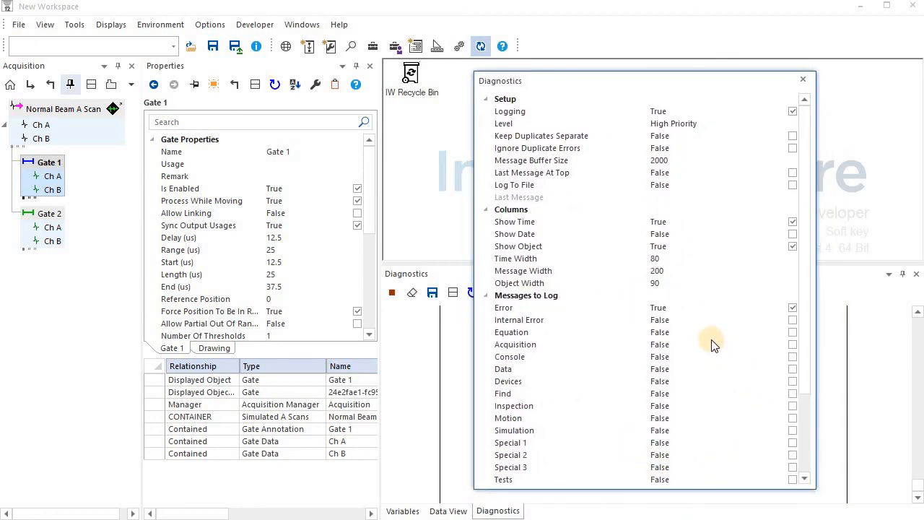
pyautogui.click(793, 346)
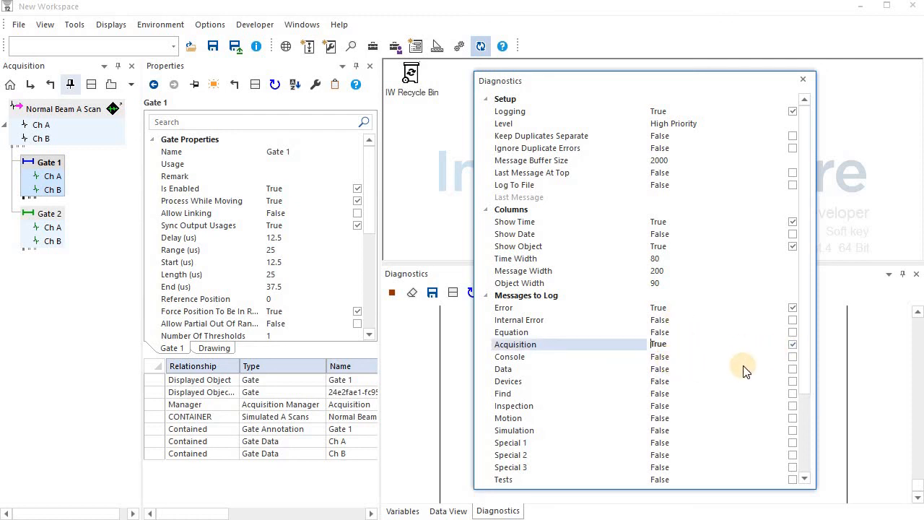
pyautogui.click(792, 381)
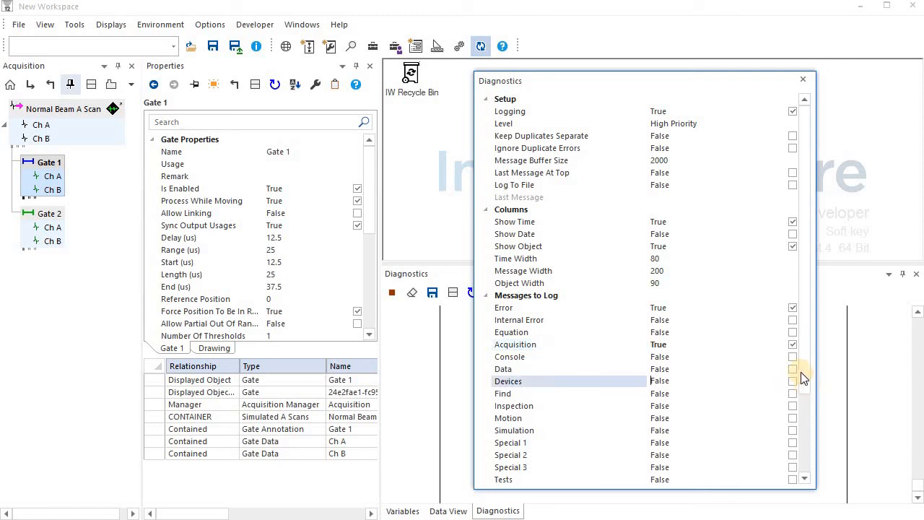
pyautogui.click(795, 123)
pyautogui.click(792, 122)
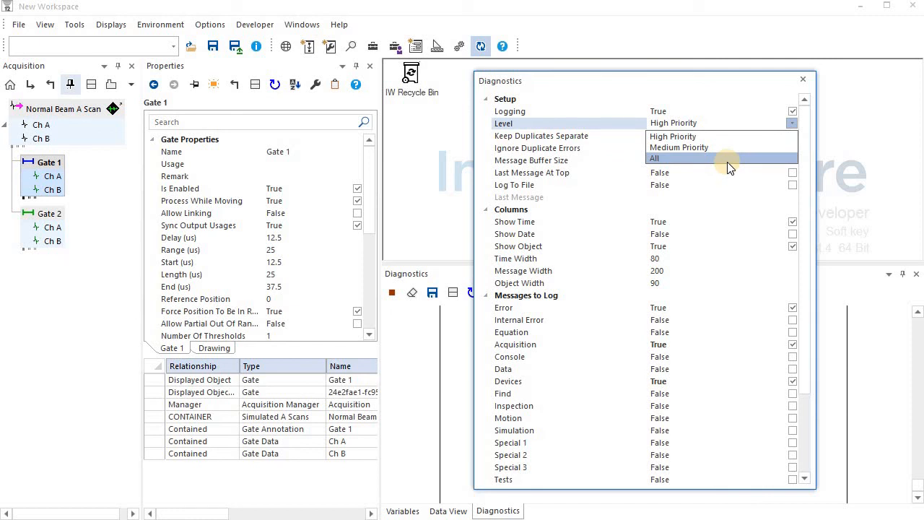
pyautogui.click(727, 160)
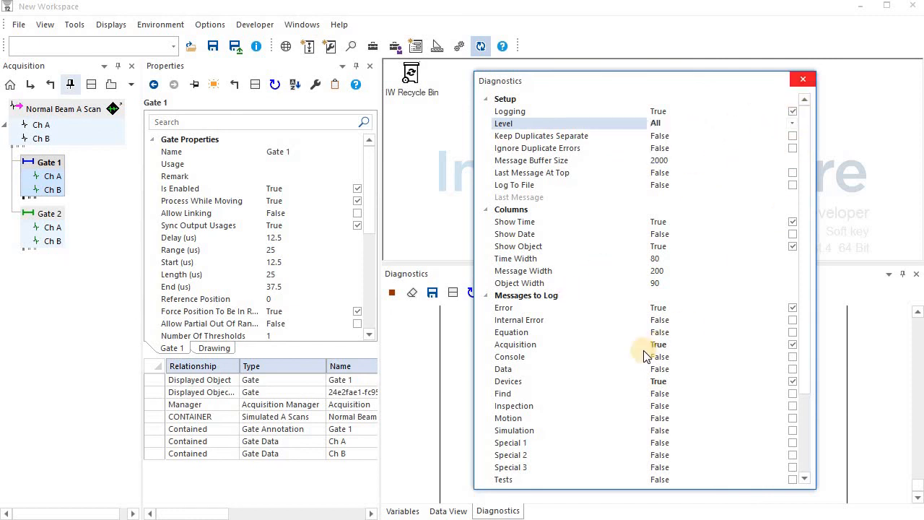
pyautogui.click(792, 332)
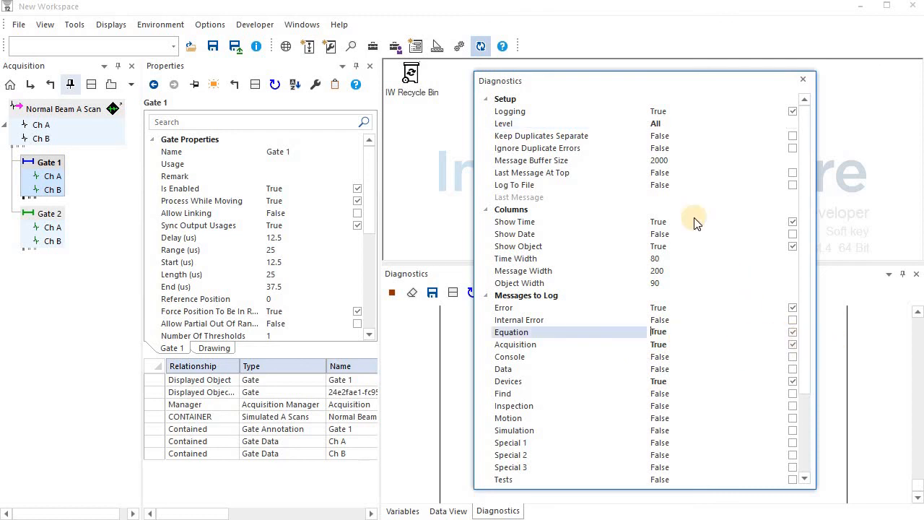
pyautogui.click(792, 83)
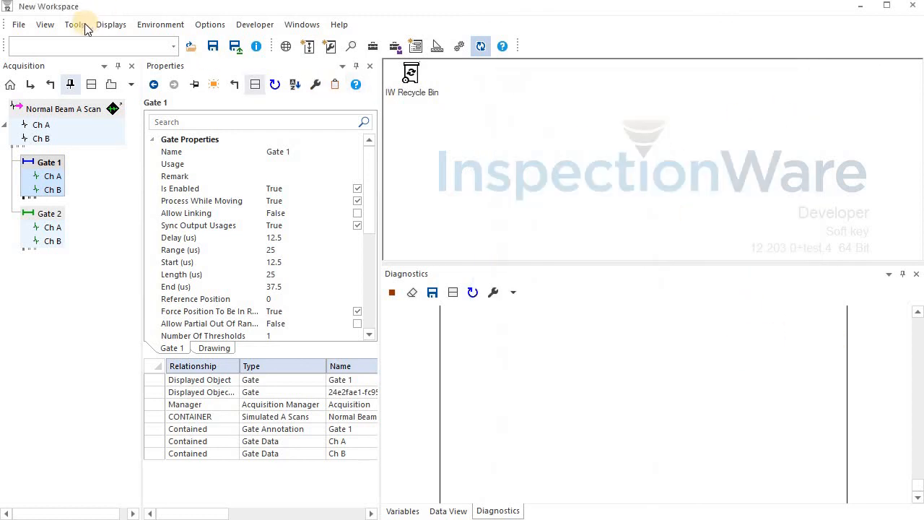
# Step: Open the Global Objects view and look through the list of global object paths
pyautogui.click(43, 25)
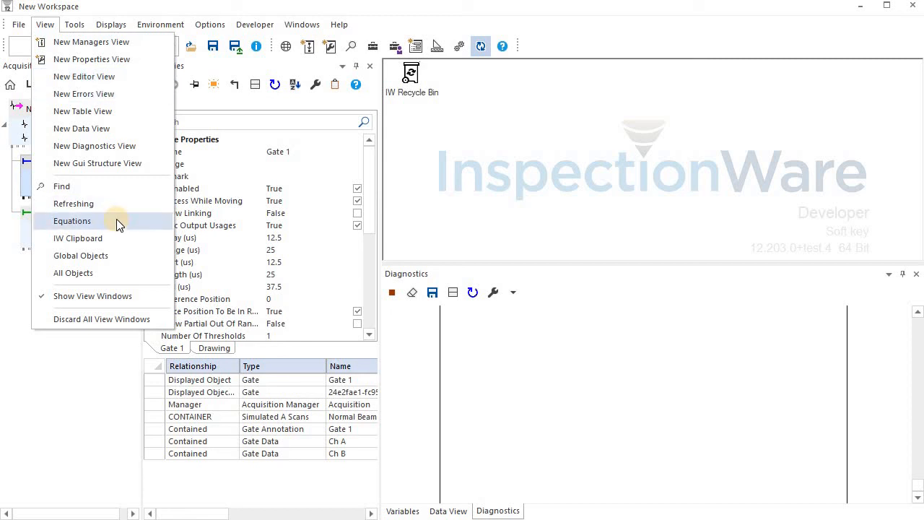
pyautogui.click(123, 256)
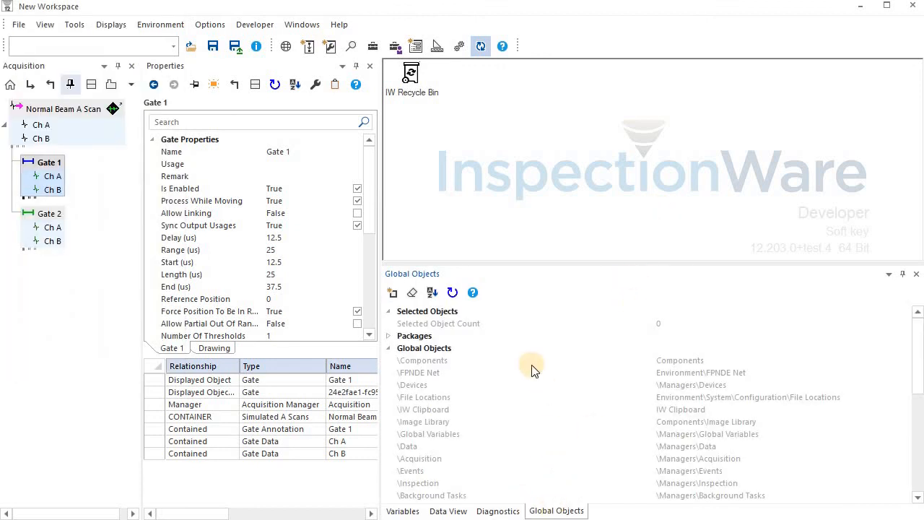
pyautogui.scroll(-3, 486, 423)
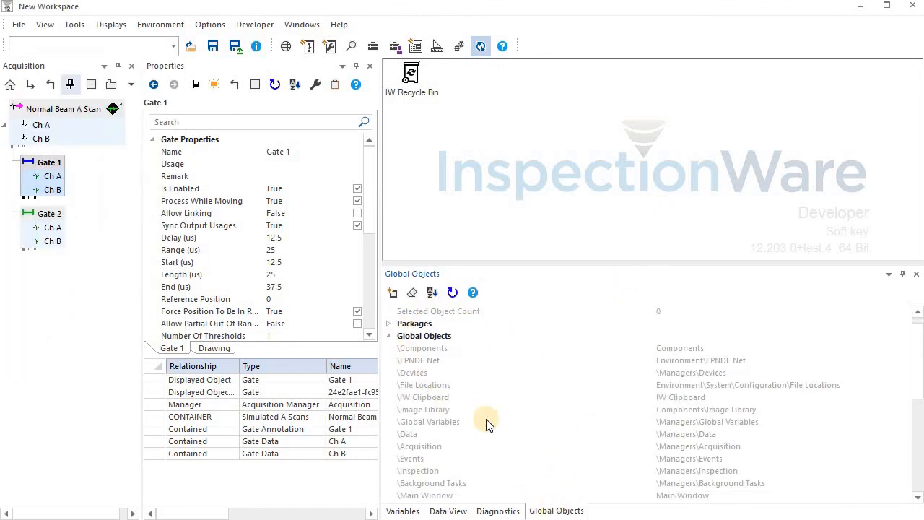
pyautogui.scroll(-5, 486, 423)
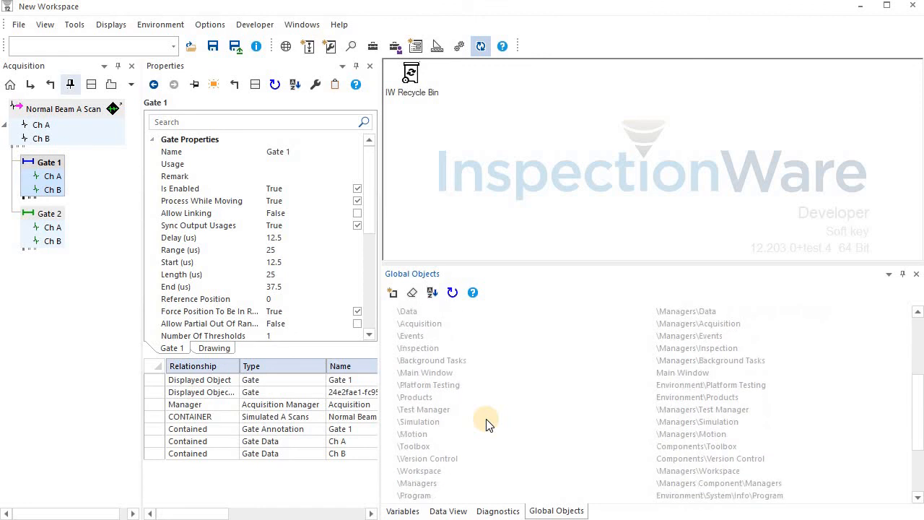
# Step: Open the All Objects view and inspect the Tools and Components branches, leaving both collapsed
pyautogui.click(46, 24)
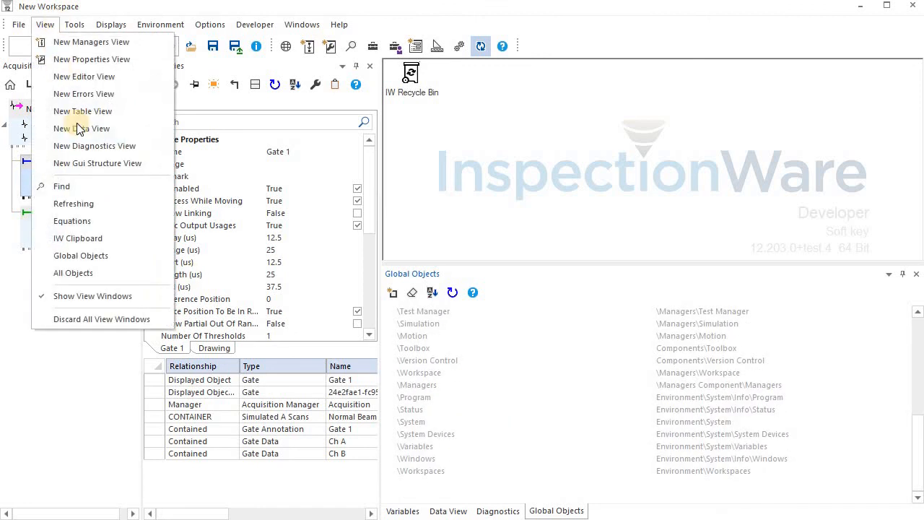
pyautogui.click(117, 269)
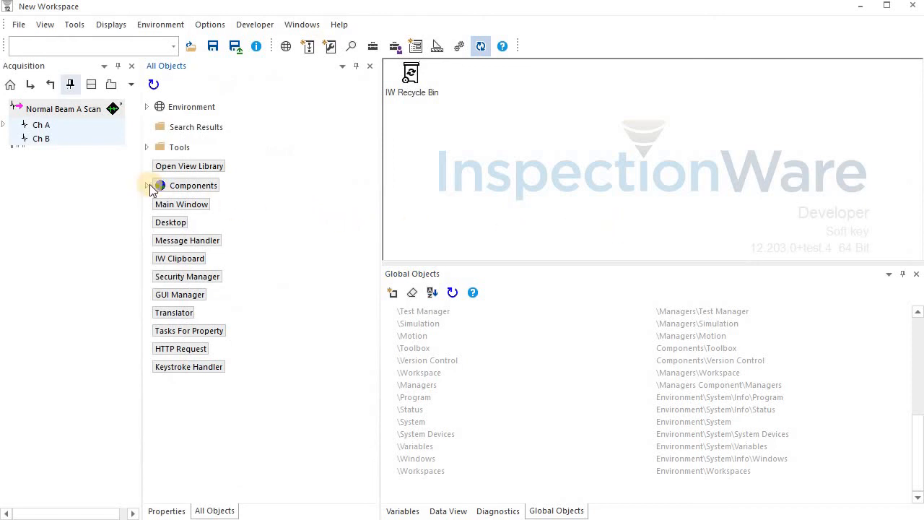
pyautogui.click(147, 185)
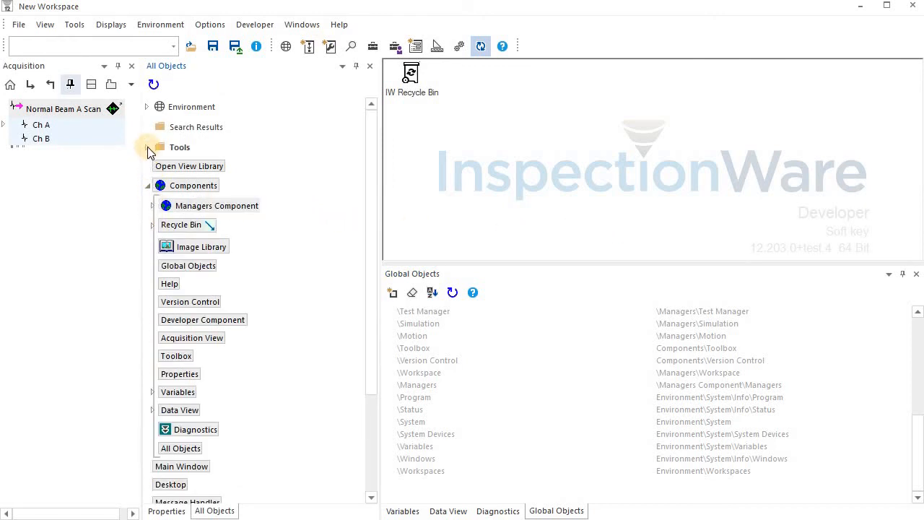
pyautogui.click(147, 147)
pyautogui.click(147, 147)
pyautogui.click(186, 209)
pyautogui.scroll(-1, 252, 273)
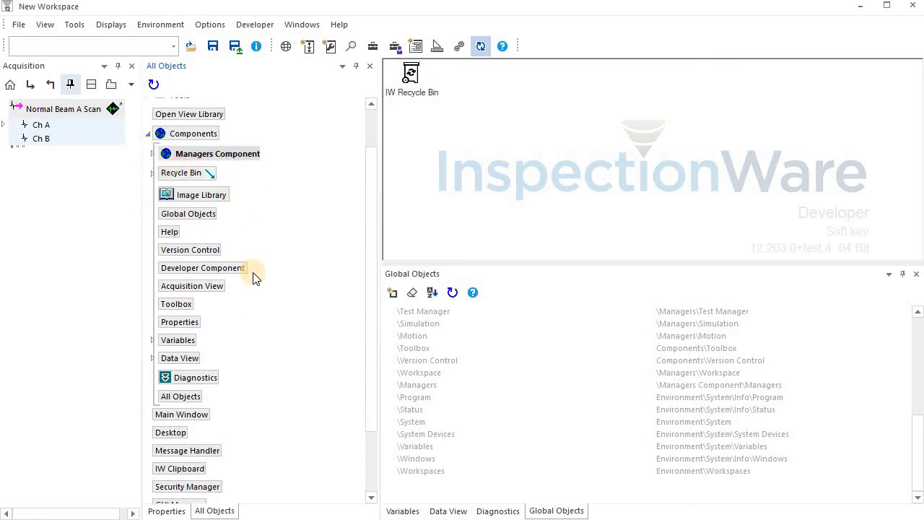
pyautogui.scroll(-1, 243, 314)
pyautogui.scroll(1, 178, 180)
pyautogui.click(151, 135)
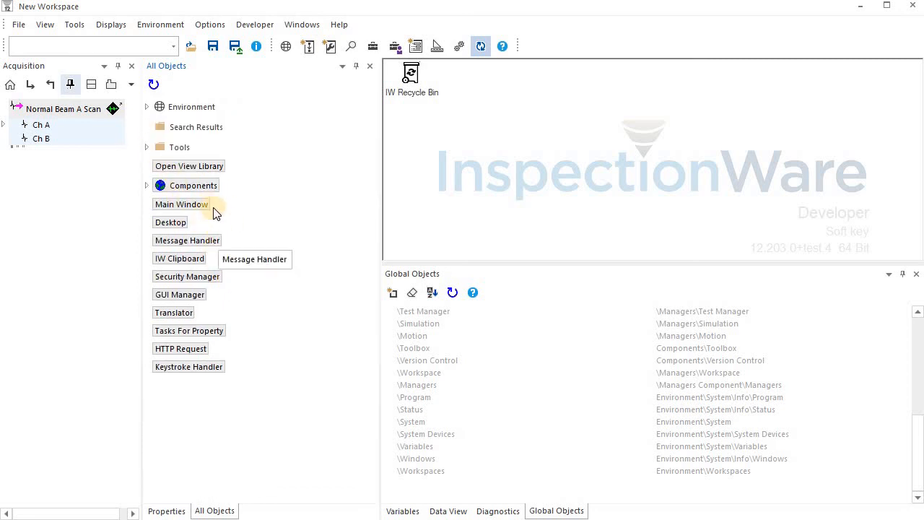
# Step: Open the Refreshing view and run refreshing with timing enabled to collect the sequence cycle times, stopping it when done
pyautogui.click(48, 28)
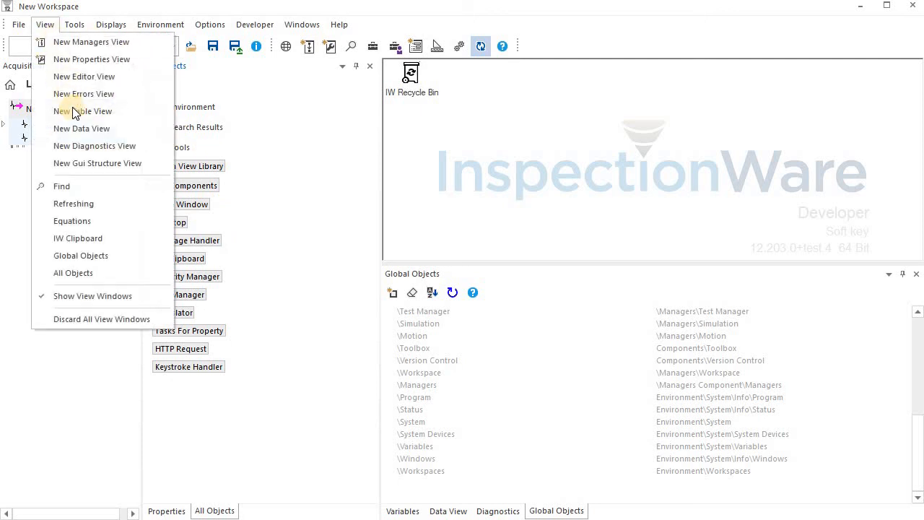
pyautogui.click(100, 203)
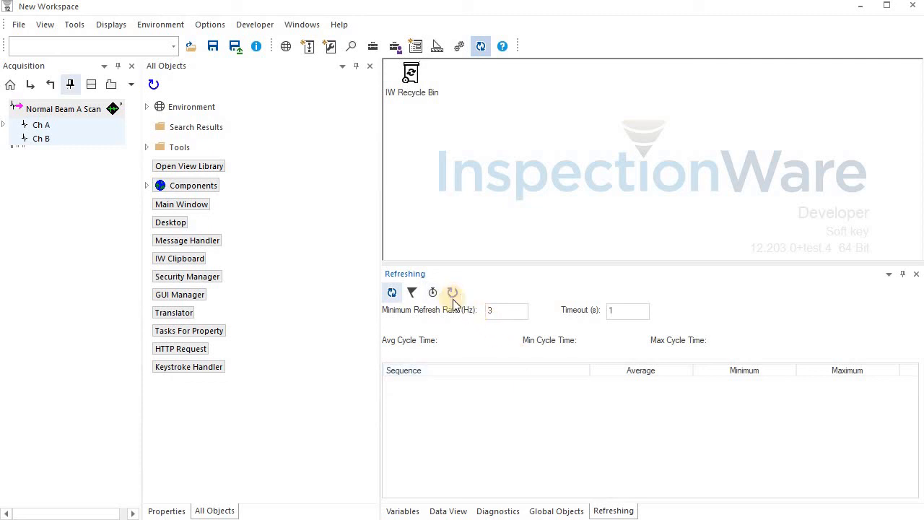
pyautogui.click(413, 293)
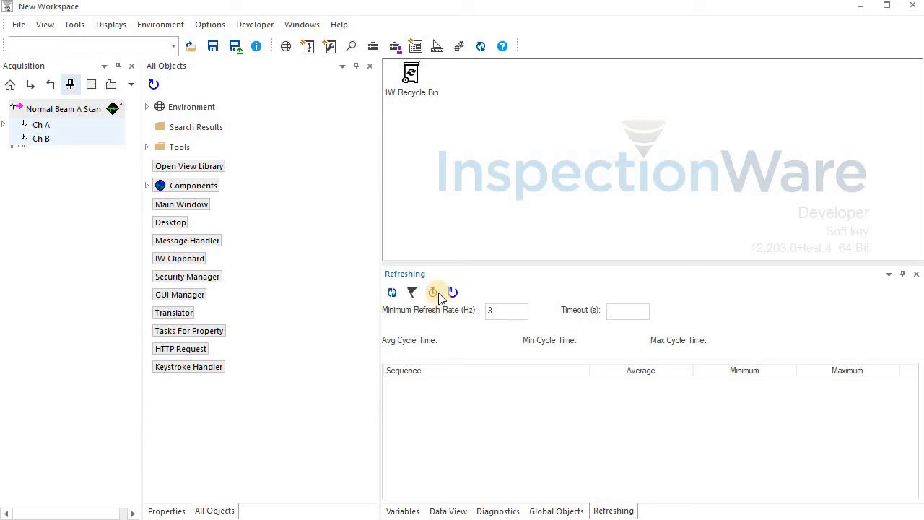
pyautogui.click(439, 296)
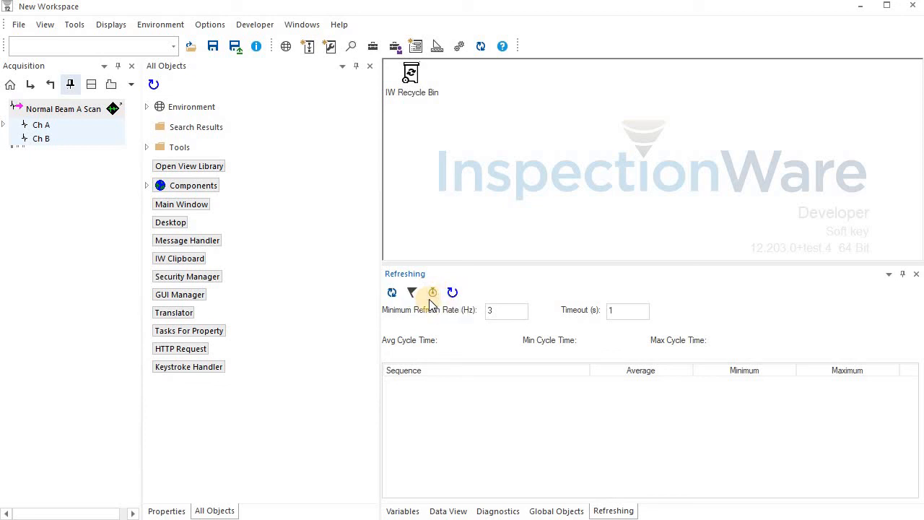
pyautogui.click(393, 296)
pyautogui.click(392, 296)
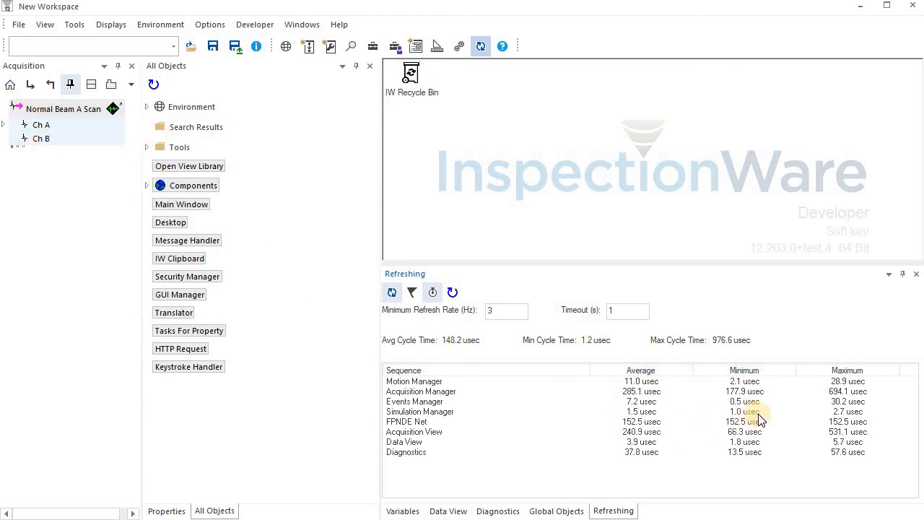
pyautogui.click(392, 293)
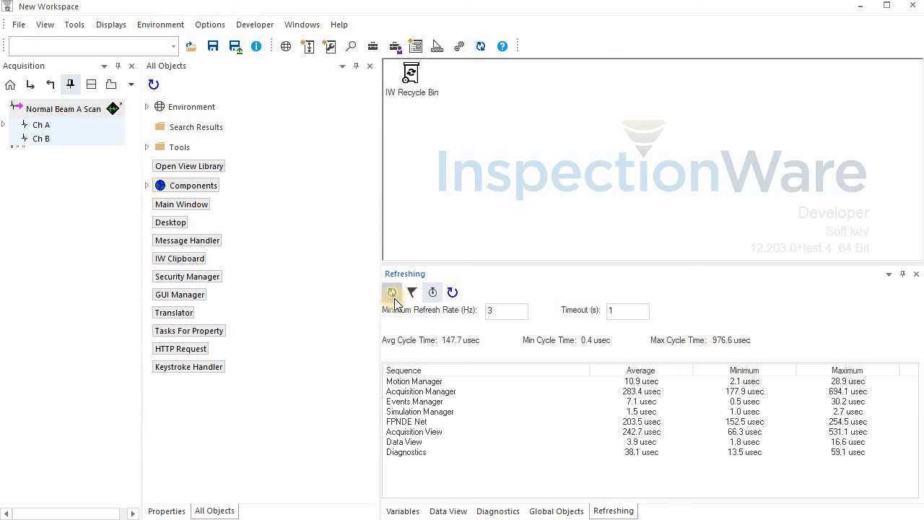
# Step: Look over the commands for showing and discarding view windows
pyautogui.click(47, 24)
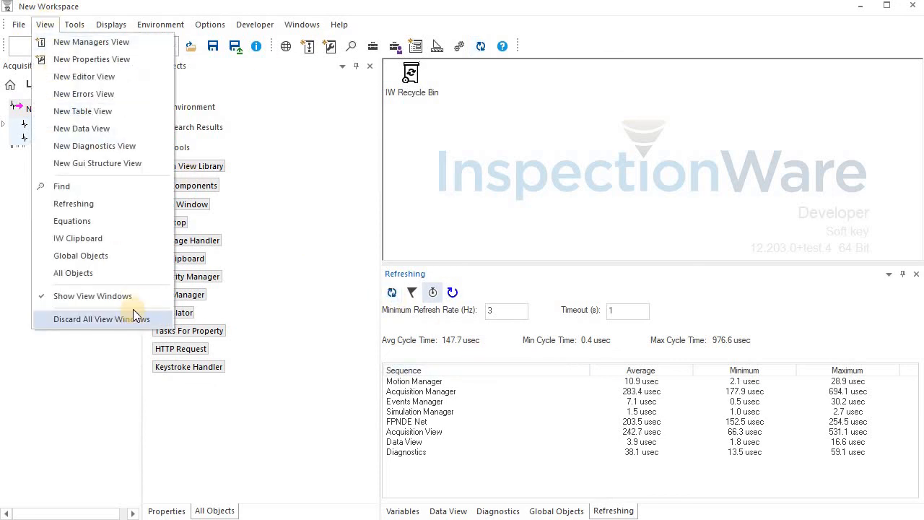